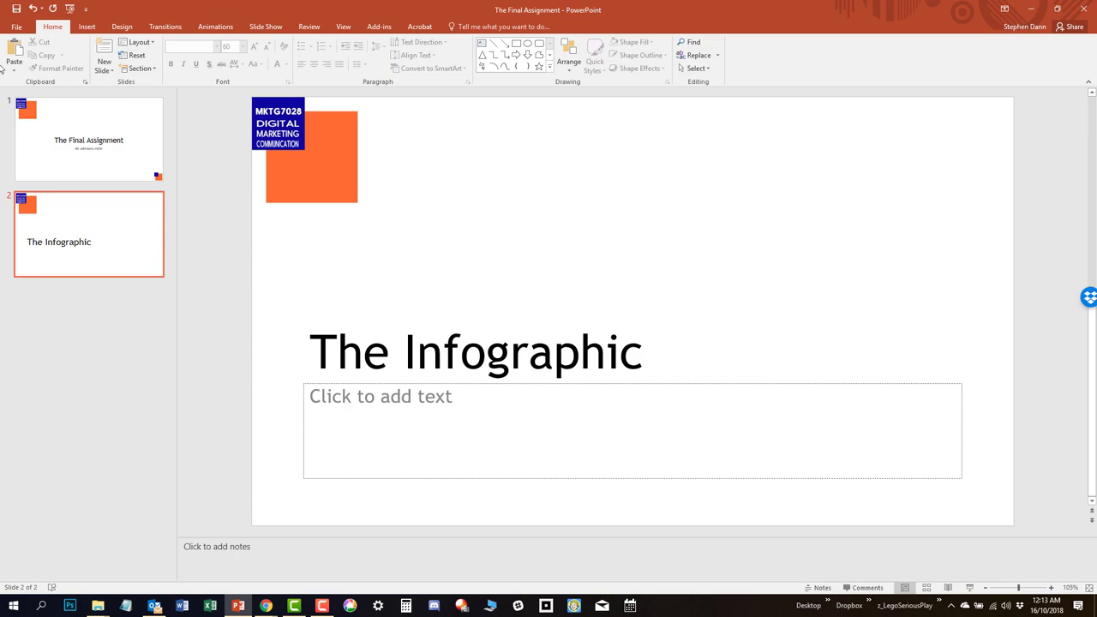
# Browse the Business template results and categories on the New page, then select the search box text
pyautogui.click(18, 28)
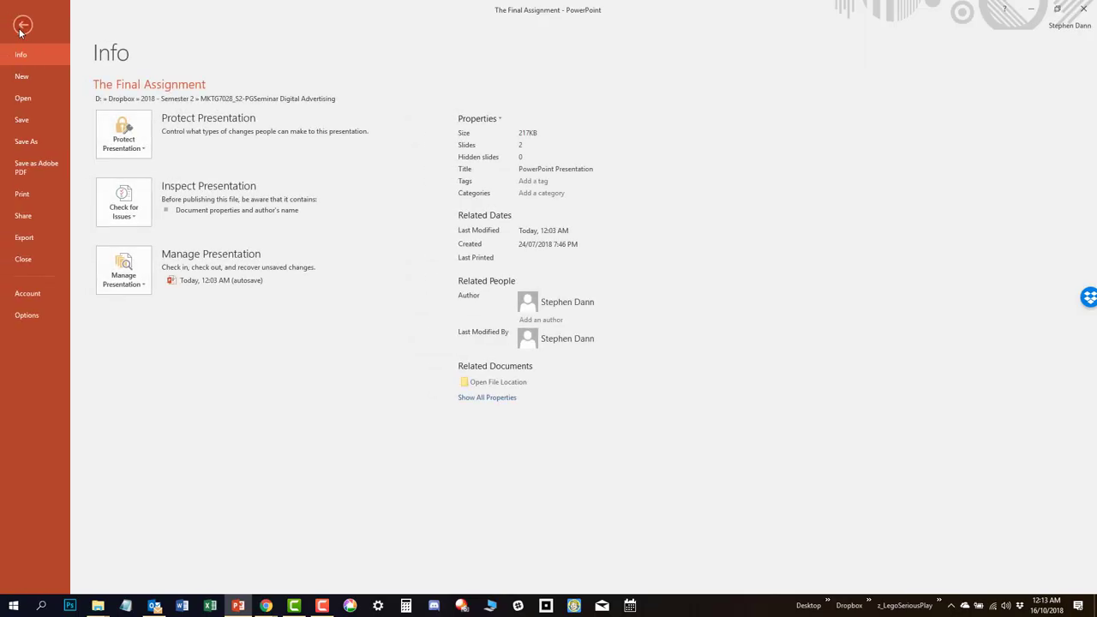
pyautogui.click(33, 83)
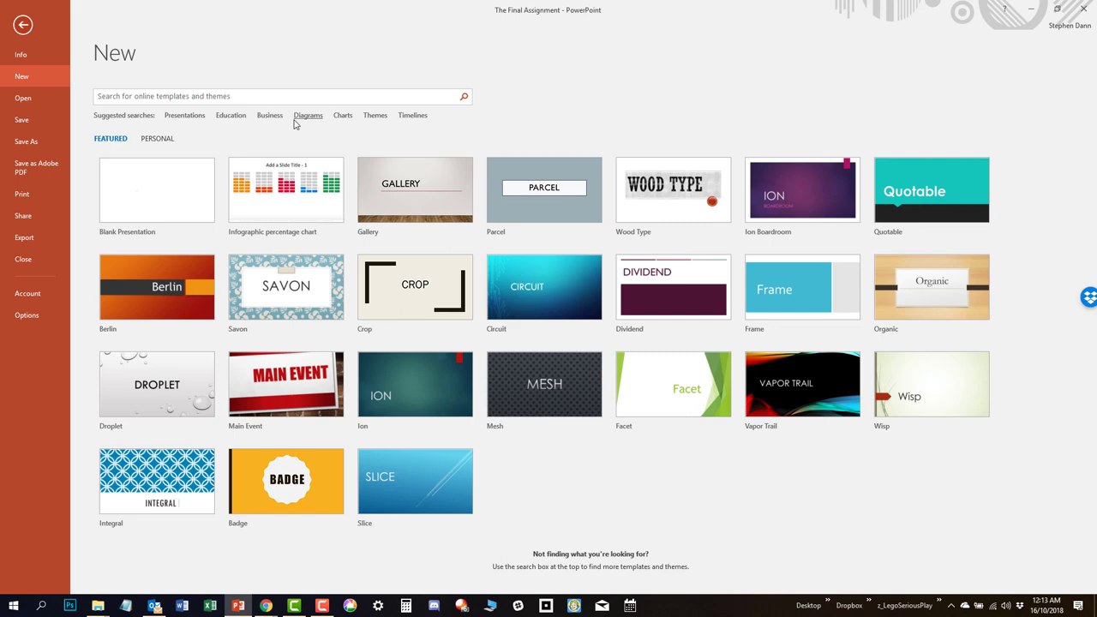
pyautogui.click(276, 119)
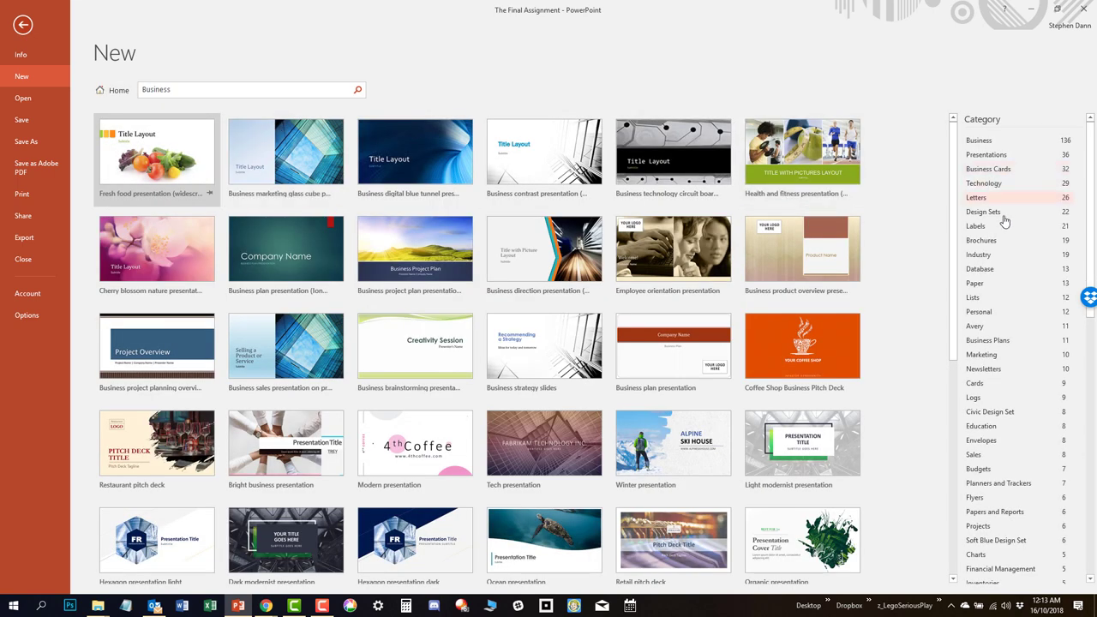
pyautogui.scroll(-2, 1003, 214)
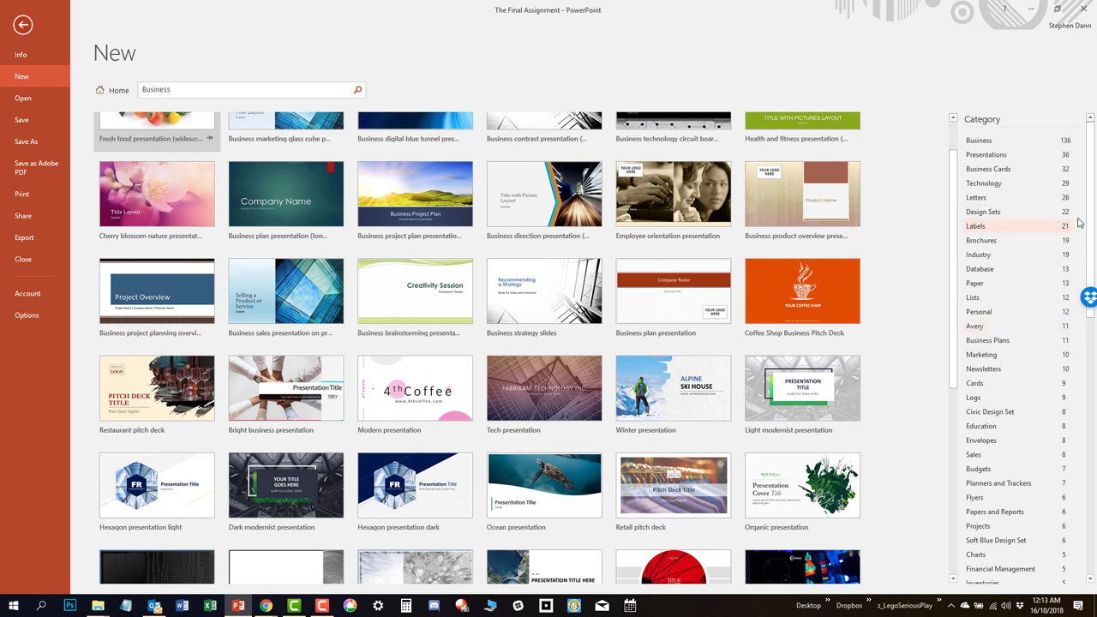
pyautogui.moveTo(1088, 220); pyautogui.dragTo(1090, 557)
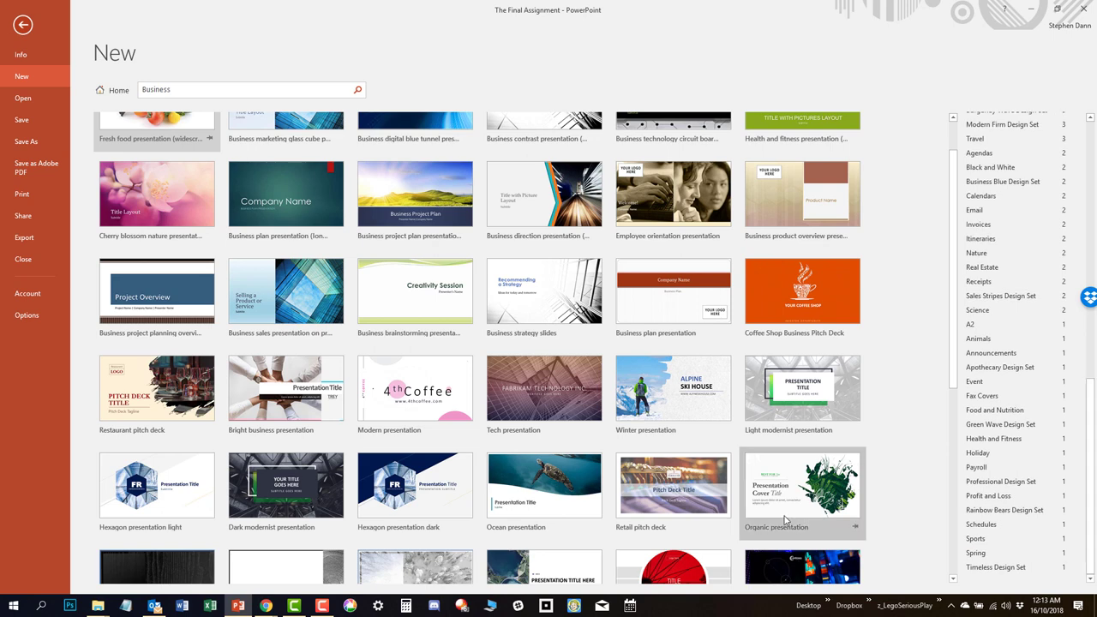
pyautogui.scroll(1, 617, 439)
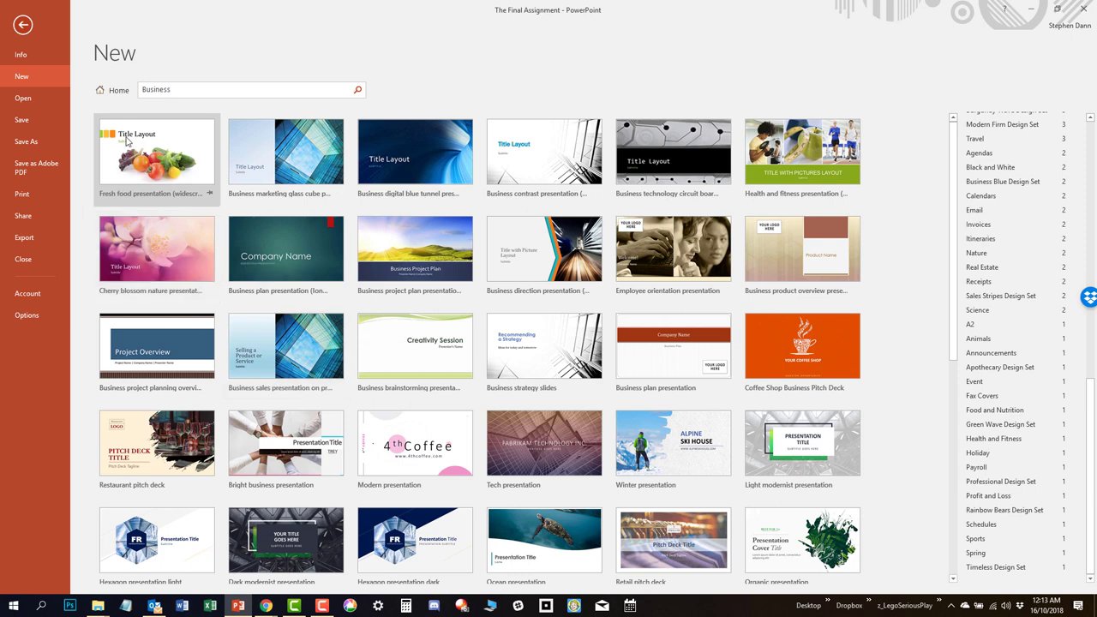
pyautogui.click(202, 93)
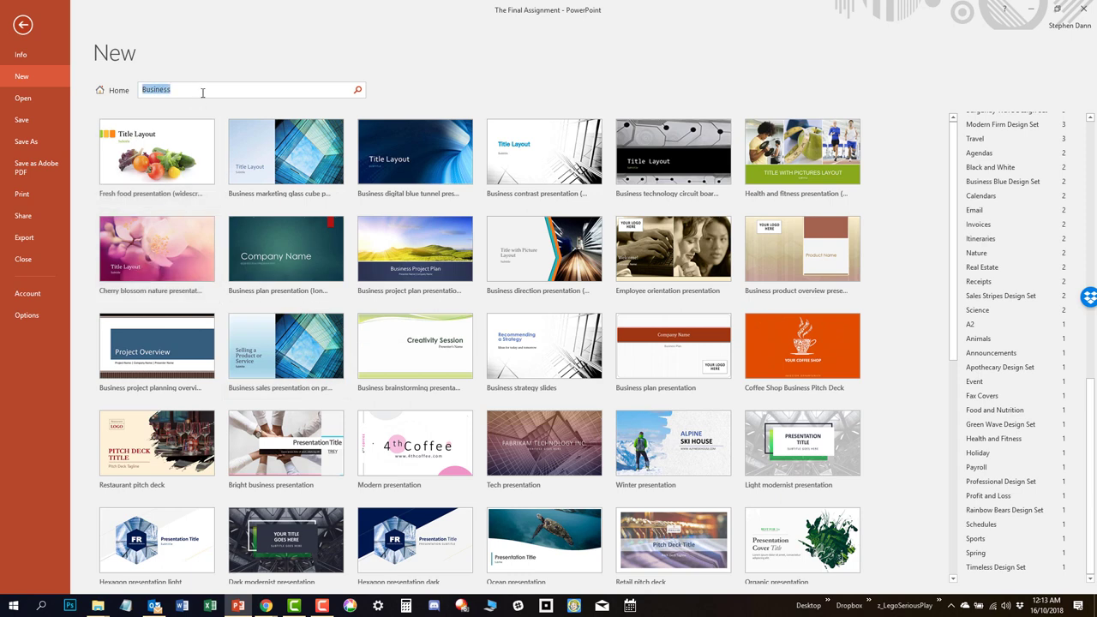
# Search templates for 'infographic' and preview the Five year infographic timeline template
pyautogui.write('infographic')
pyautogui.press('Return')
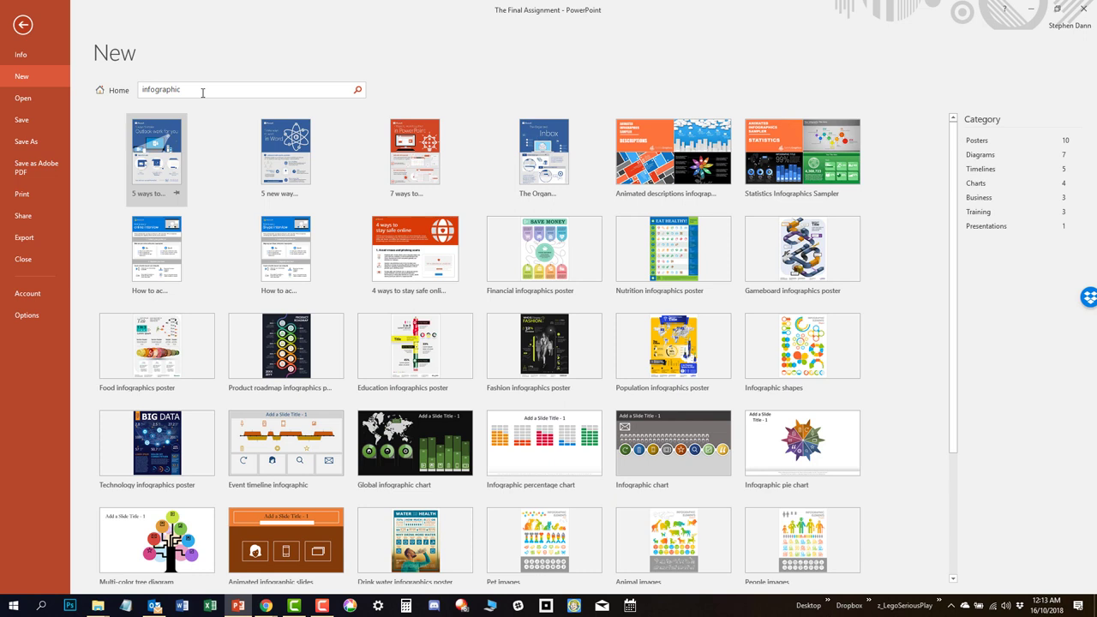
pyautogui.scroll(-5, 372, 343)
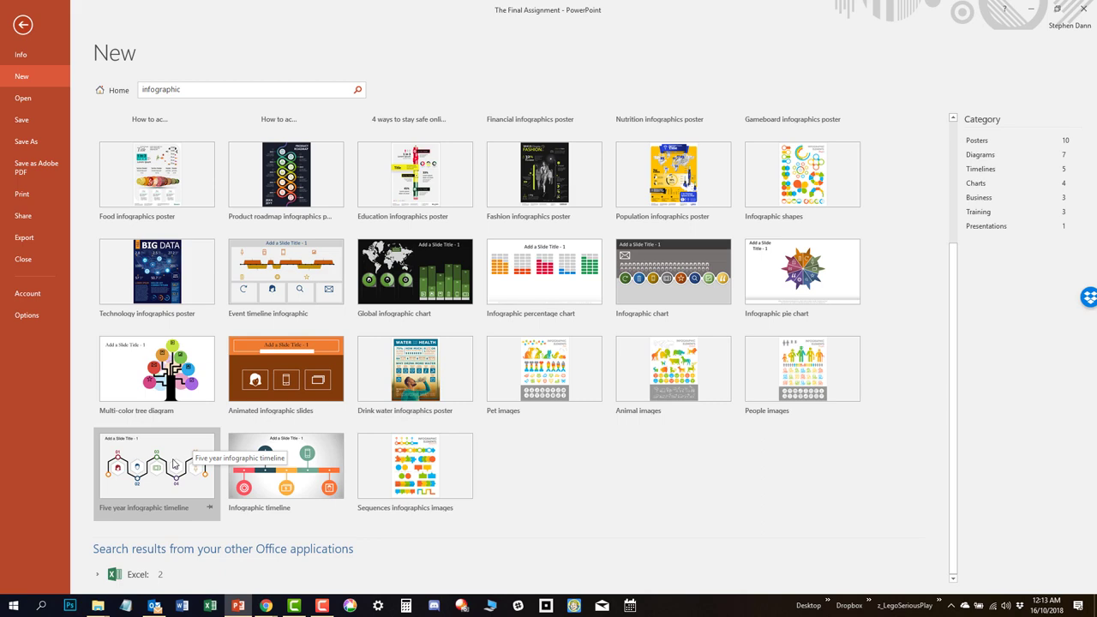
pyautogui.click(174, 463)
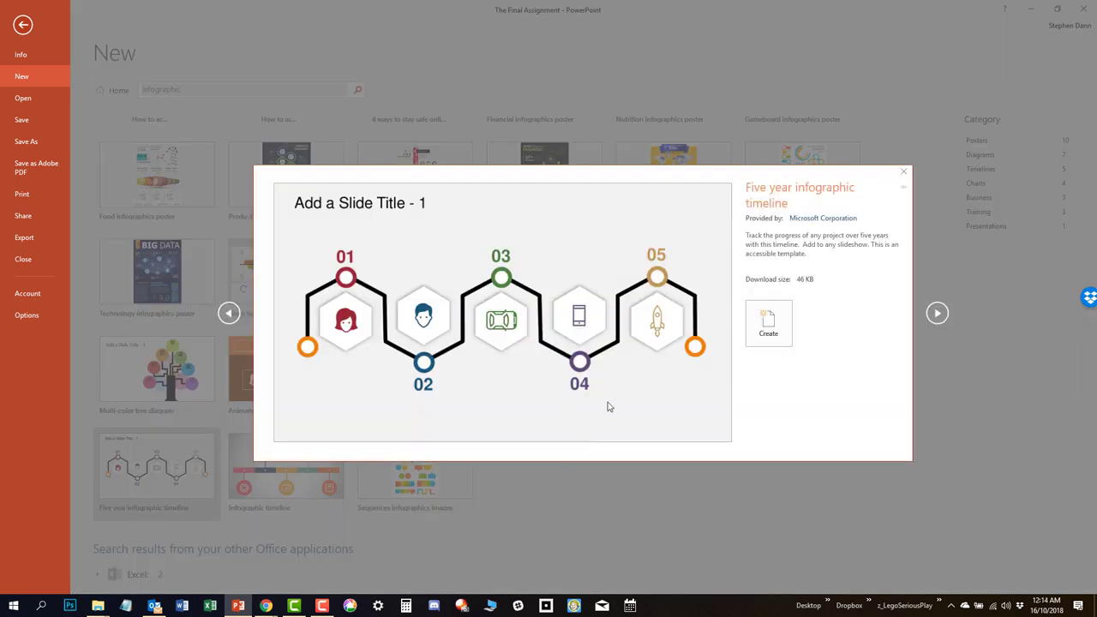
# Create the timeline presentation and inspect the woman icon's shape effects and outline colours
pyautogui.click(765, 326)
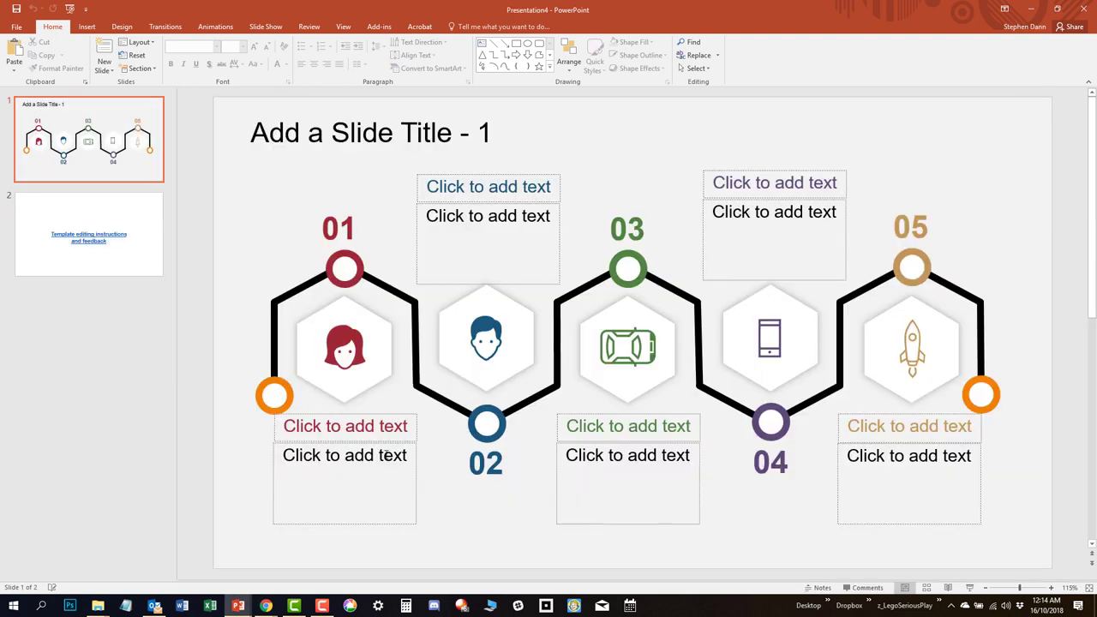
pyautogui.moveTo(365, 352)
pyautogui.mouseDown()
pyautogui.moveTo(426, 360)
pyautogui.moveTo(340, 333)
pyautogui.moveTo(326, 350)
pyautogui.moveTo(349, 338)
pyautogui.moveTo(351, 350)
pyautogui.mouseUp()
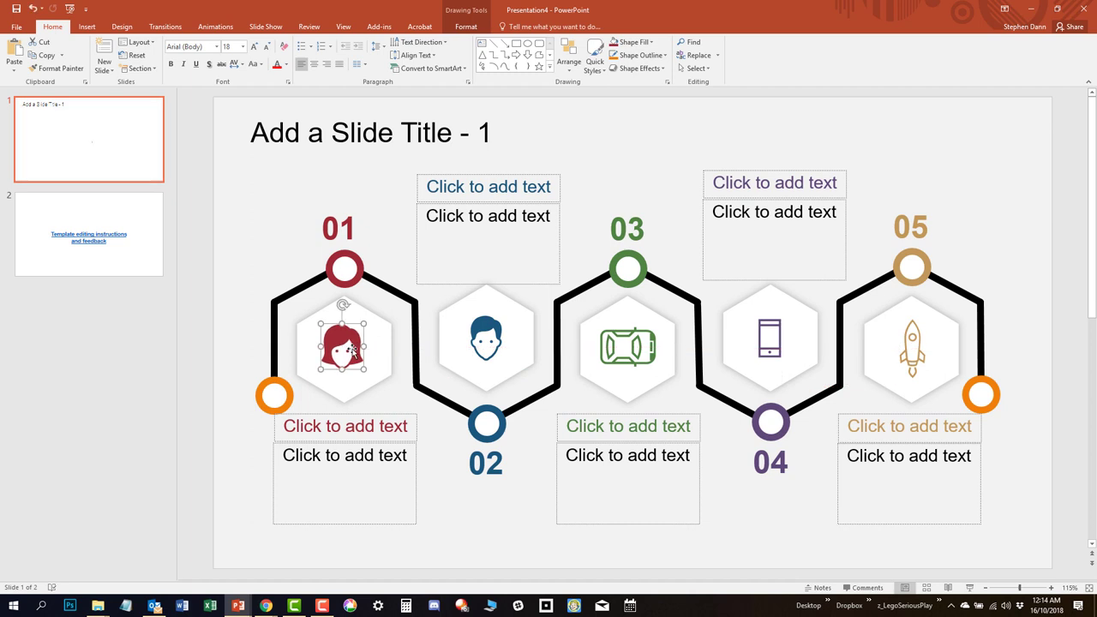
pyautogui.doubleClick(351, 350)
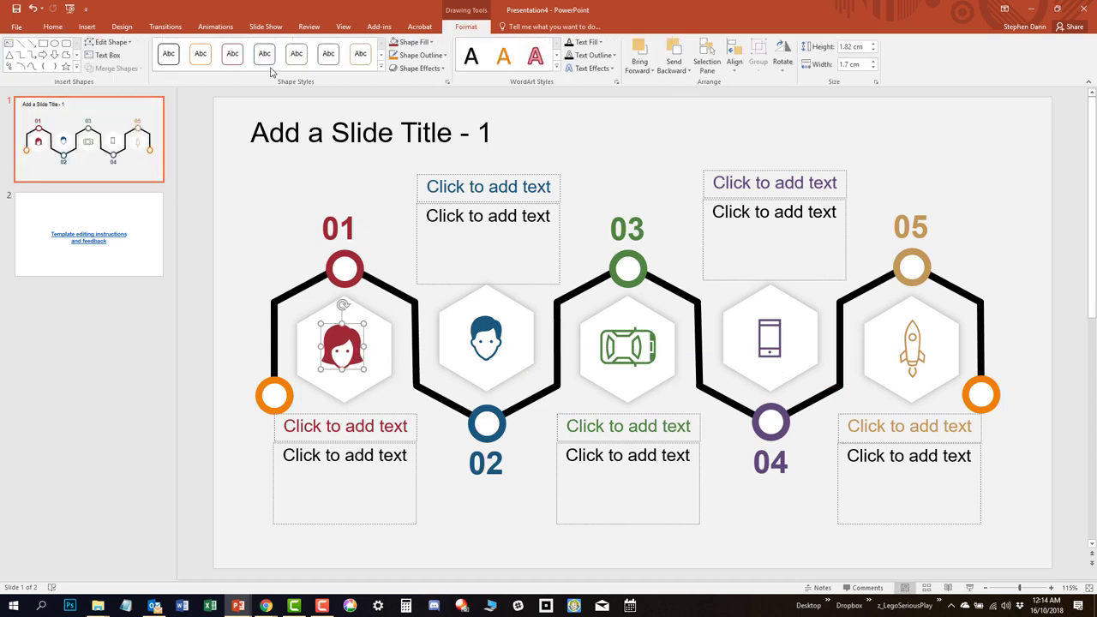
pyautogui.click(443, 69)
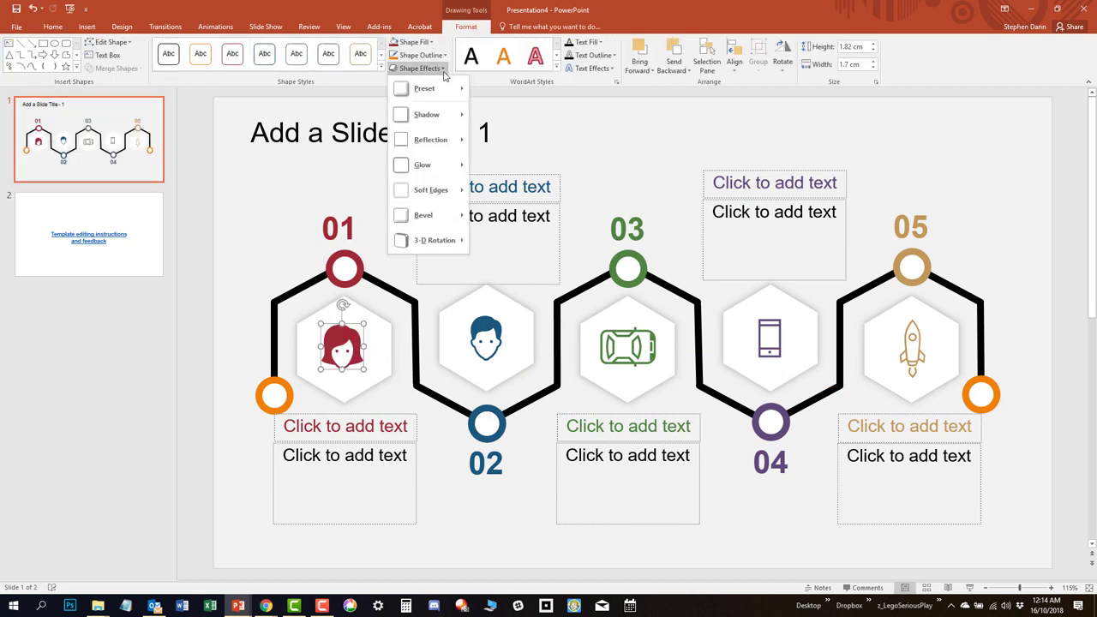
pyautogui.click(448, 56)
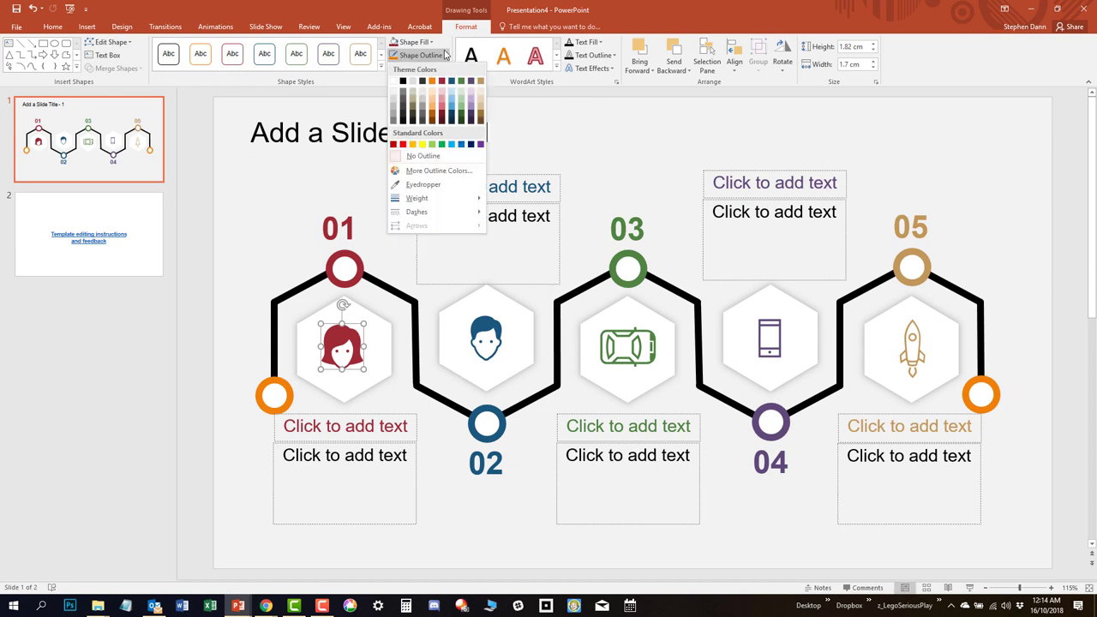
pyautogui.click(277, 197)
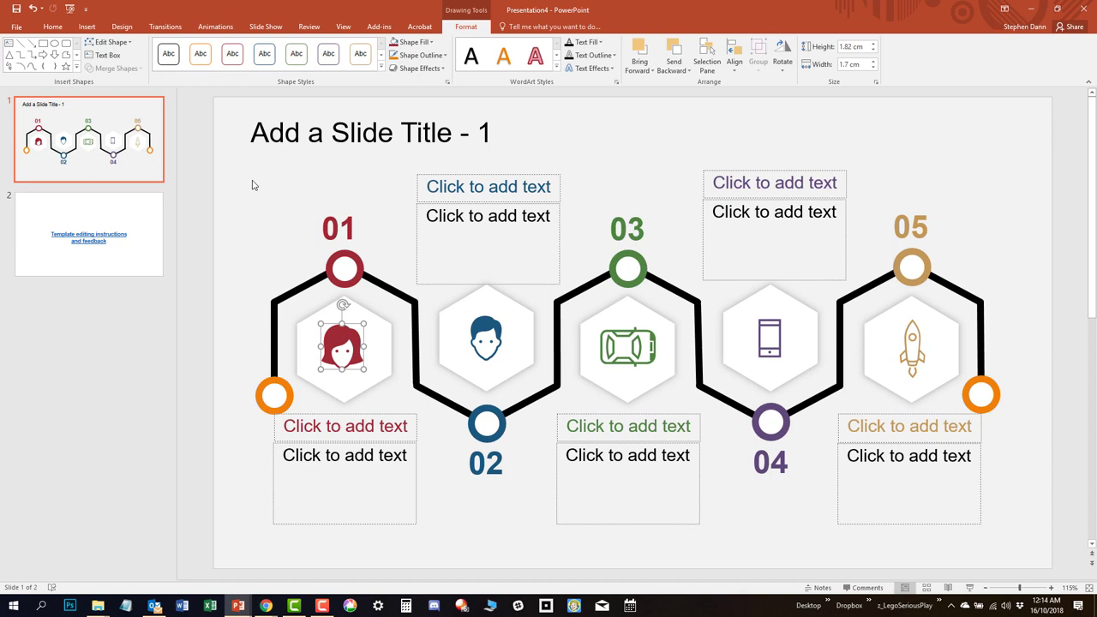
# Expand the Insert Shapes gallery, then try the step 01 heading and body text placeholders
pyautogui.click(76, 67)
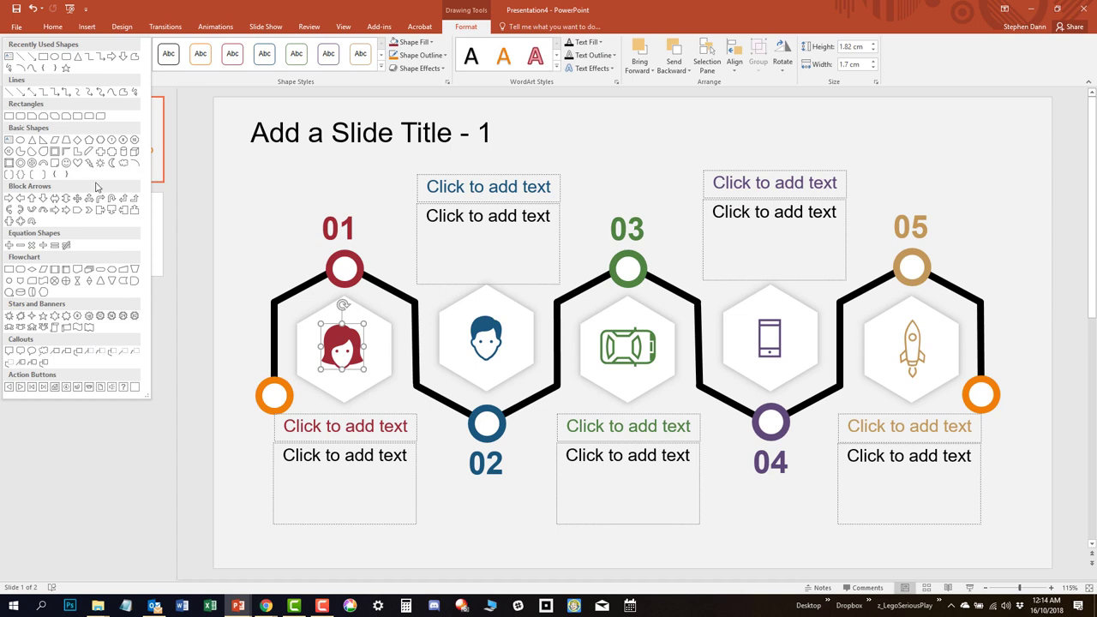
pyautogui.moveTo(149, 396); pyautogui.dragTo(218, 371)
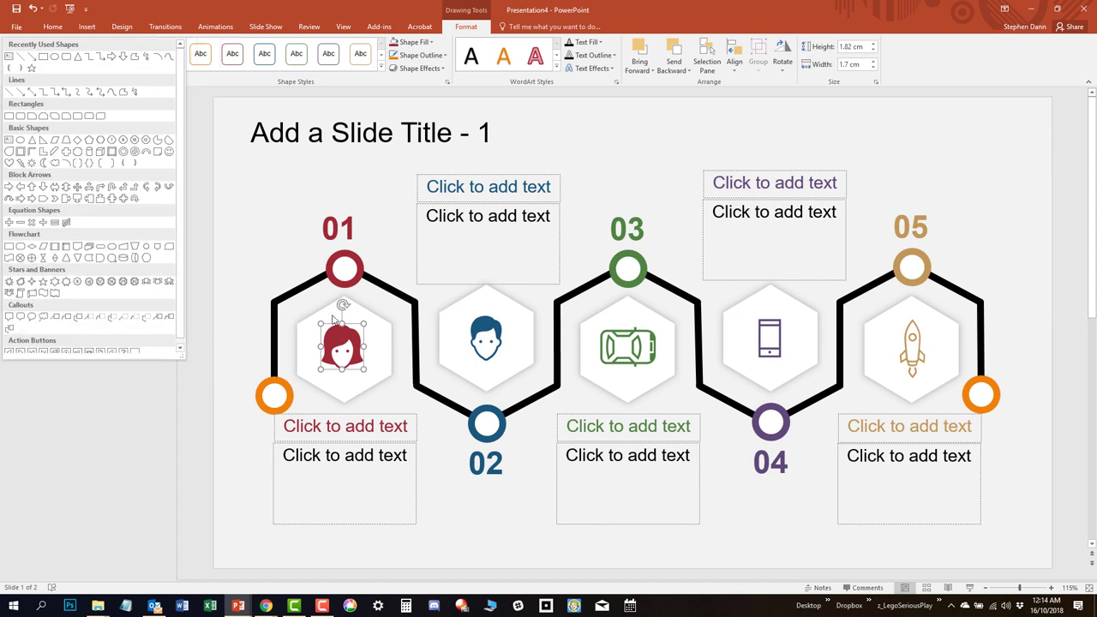
pyautogui.click(331, 431)
pyautogui.click(329, 429)
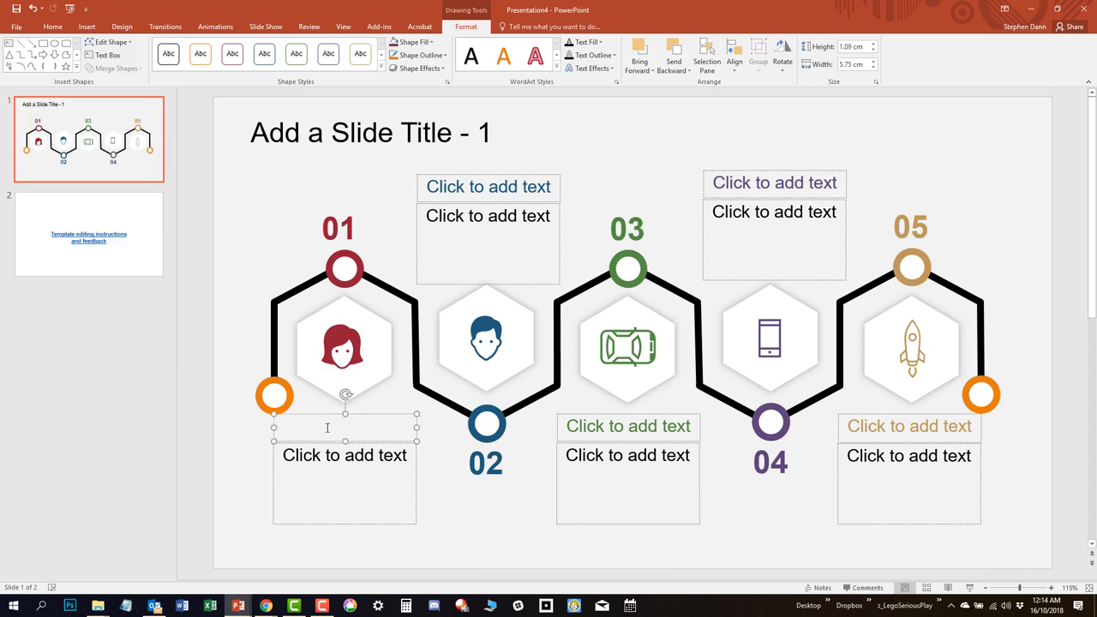
pyautogui.click(323, 462)
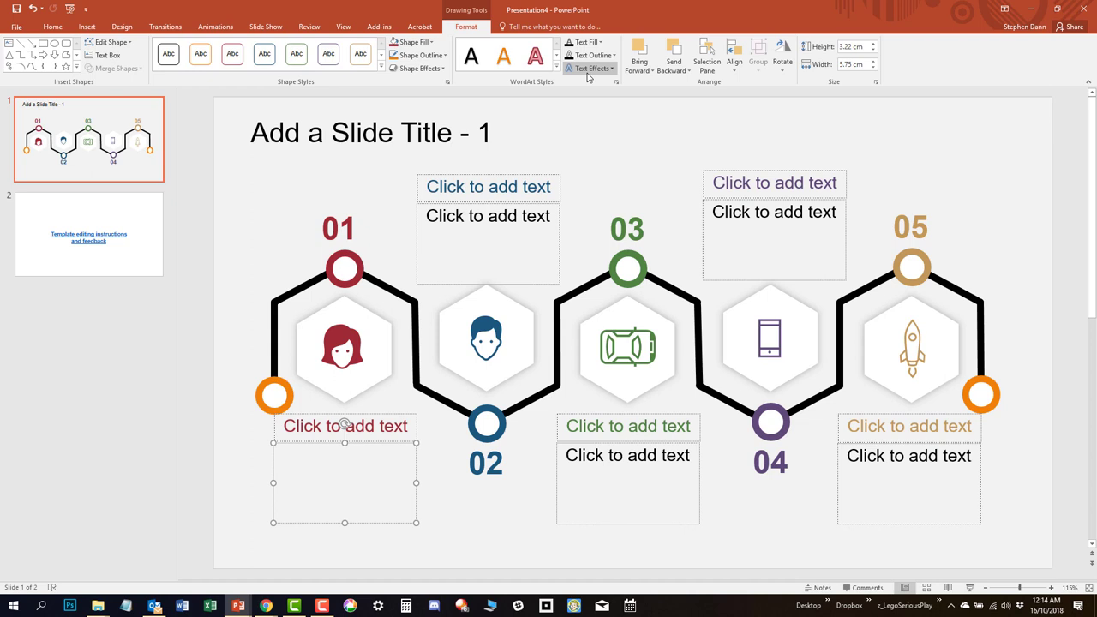
pyautogui.click(367, 165)
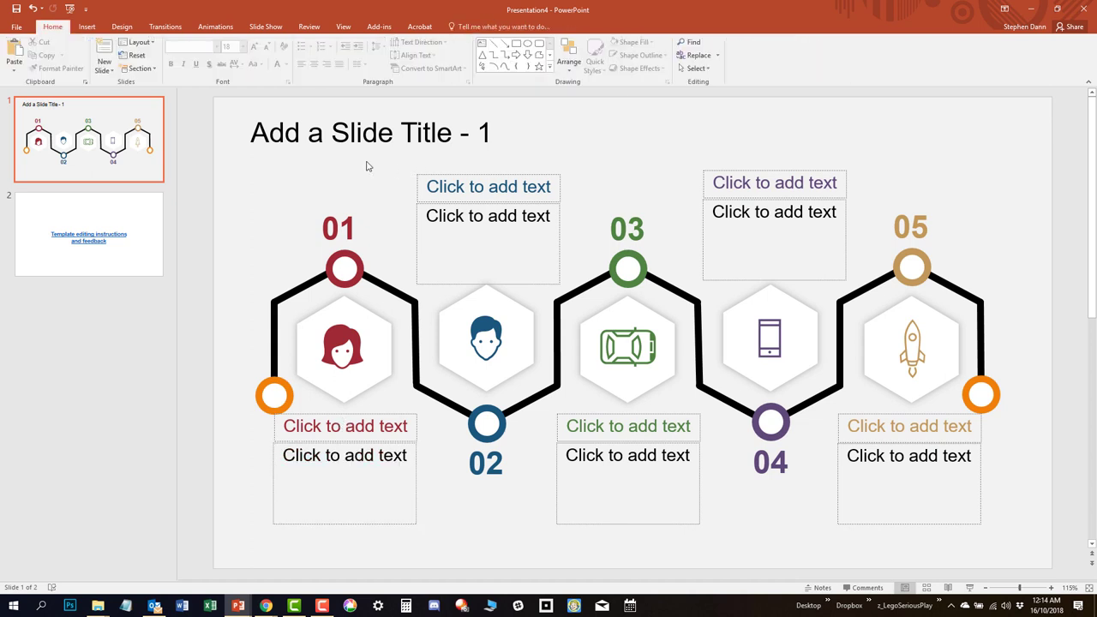
# Run a new template search for 'inforgraphic' from the New page
pyautogui.click(21, 28)
pyautogui.click(24, 76)
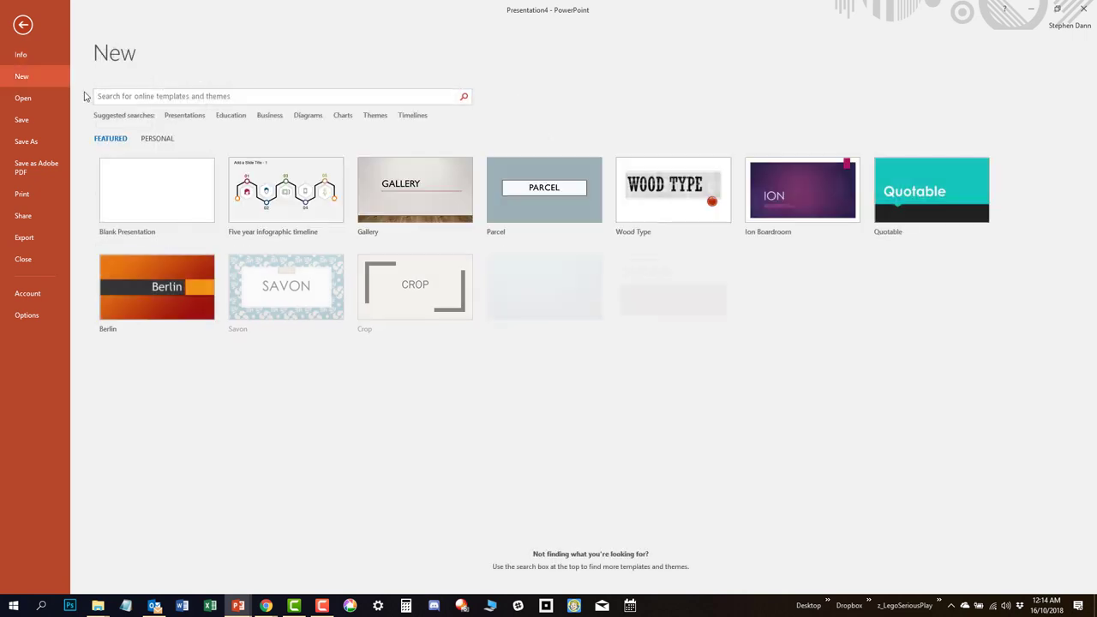
pyautogui.click(156, 98)
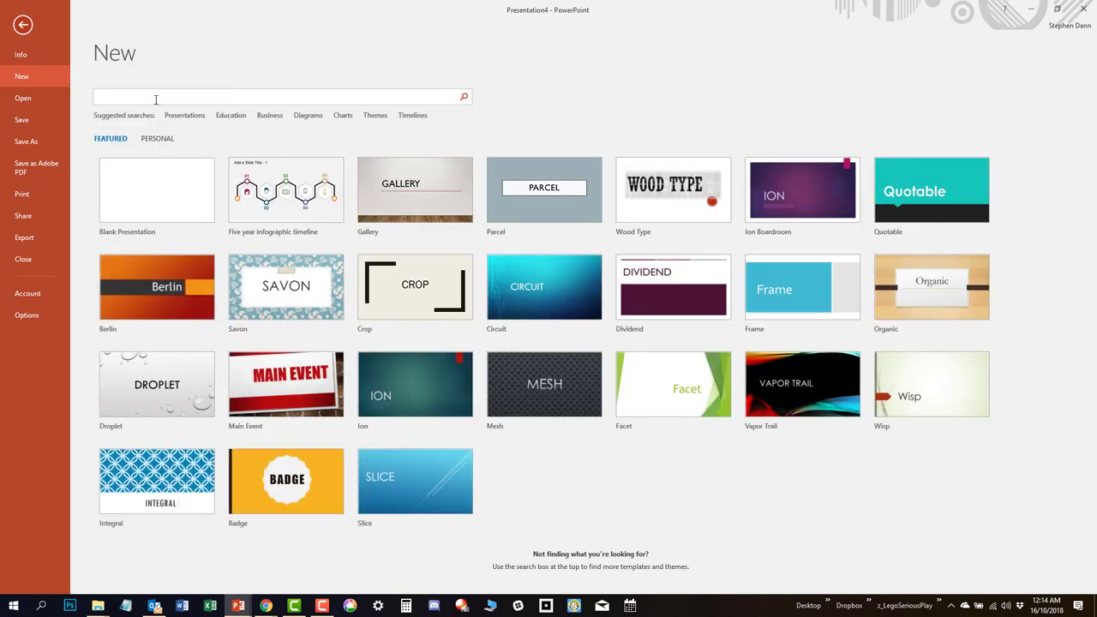
pyautogui.write('inforgraphic')
pyautogui.press('Return')
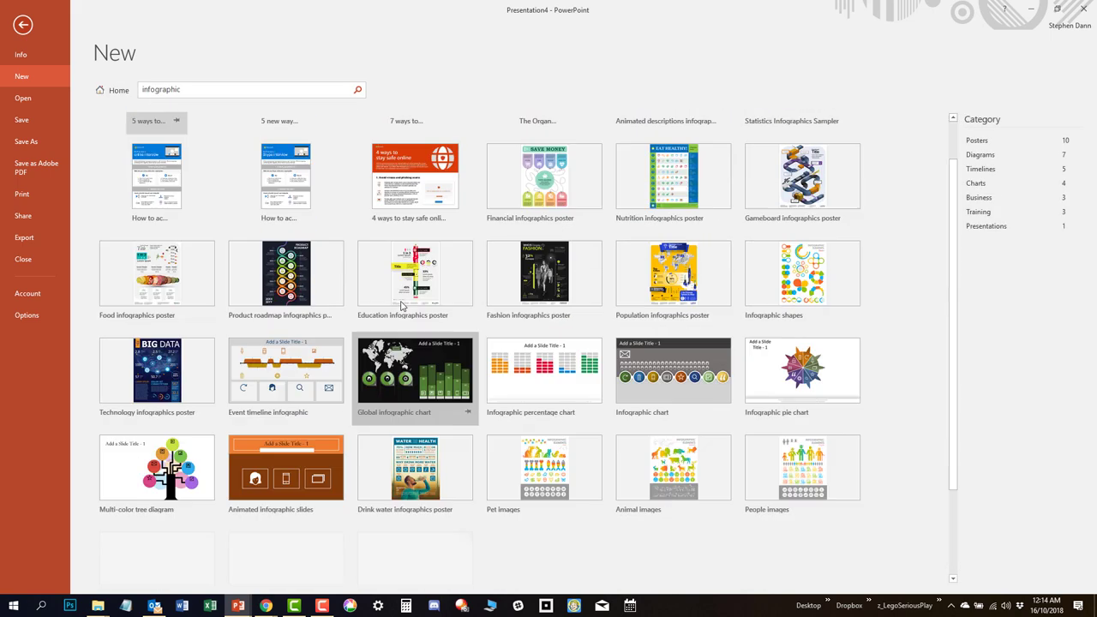
# Create an Excel workbook from the Infographic timeline template
pyautogui.scroll(-2, 400, 305)
pyautogui.scroll(-2, 126, 581)
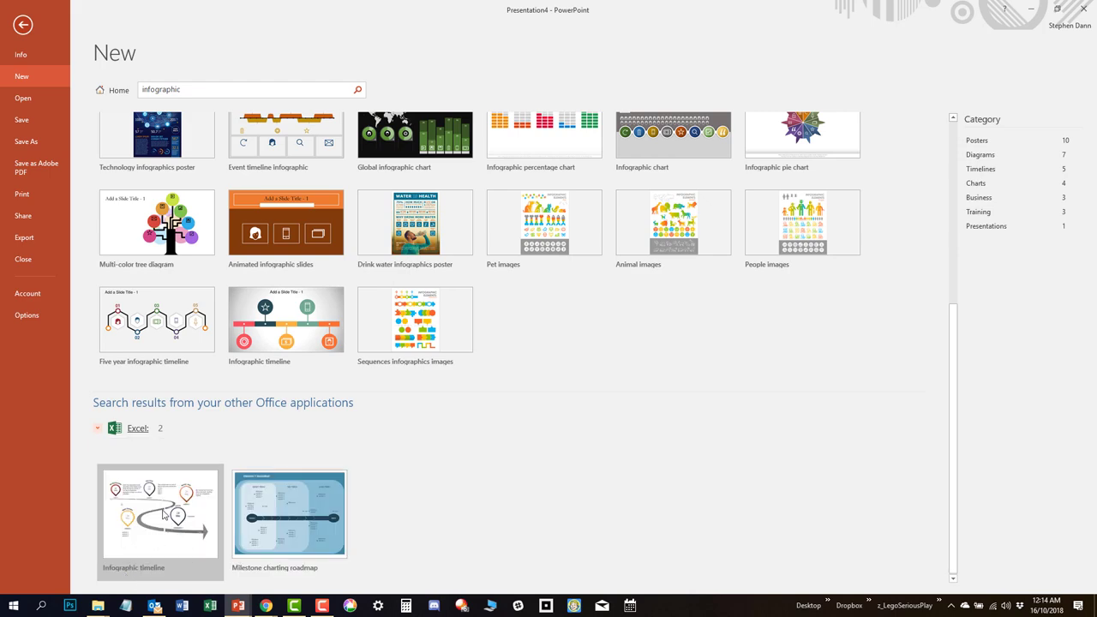
pyautogui.click(164, 514)
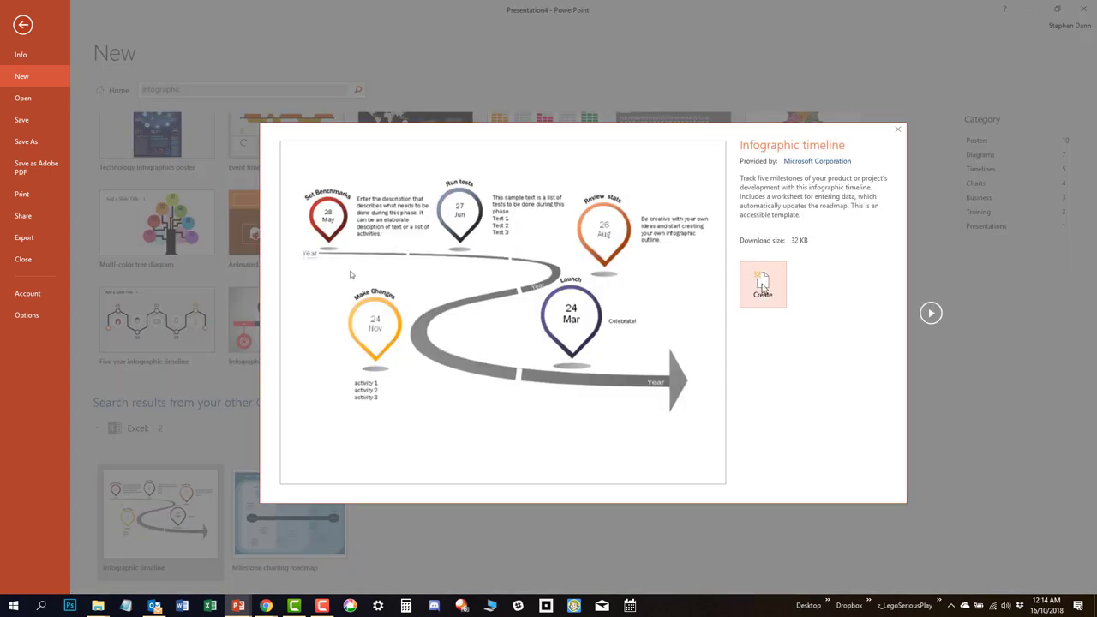
pyautogui.click(762, 288)
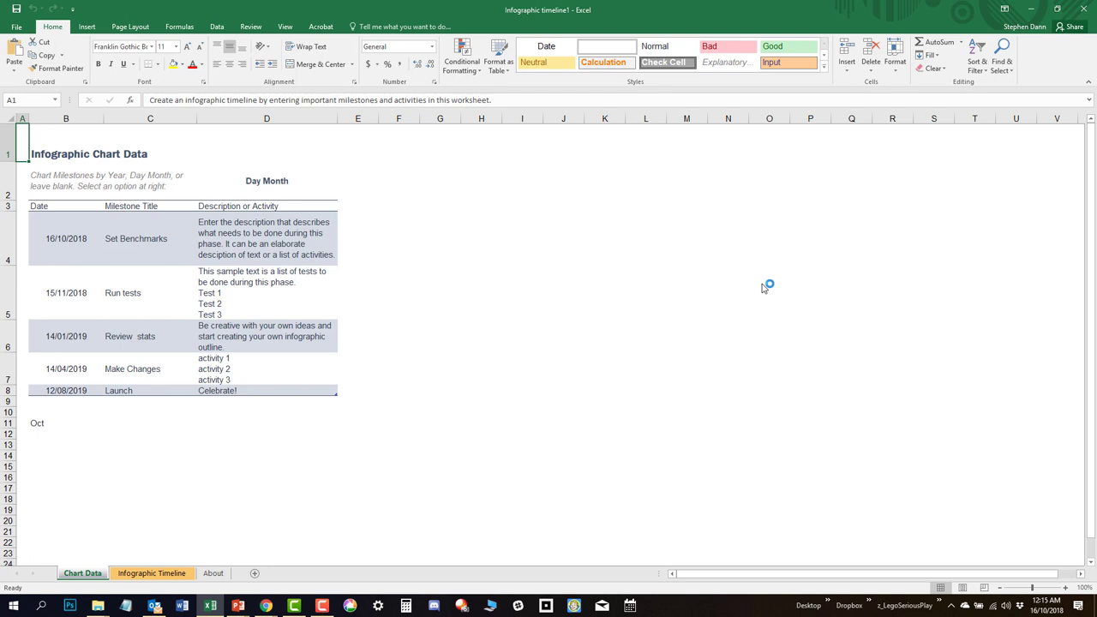
# Shift the timeline graphic slightly, then clear the milestone dates on Chart Data
pyautogui.click(143, 574)
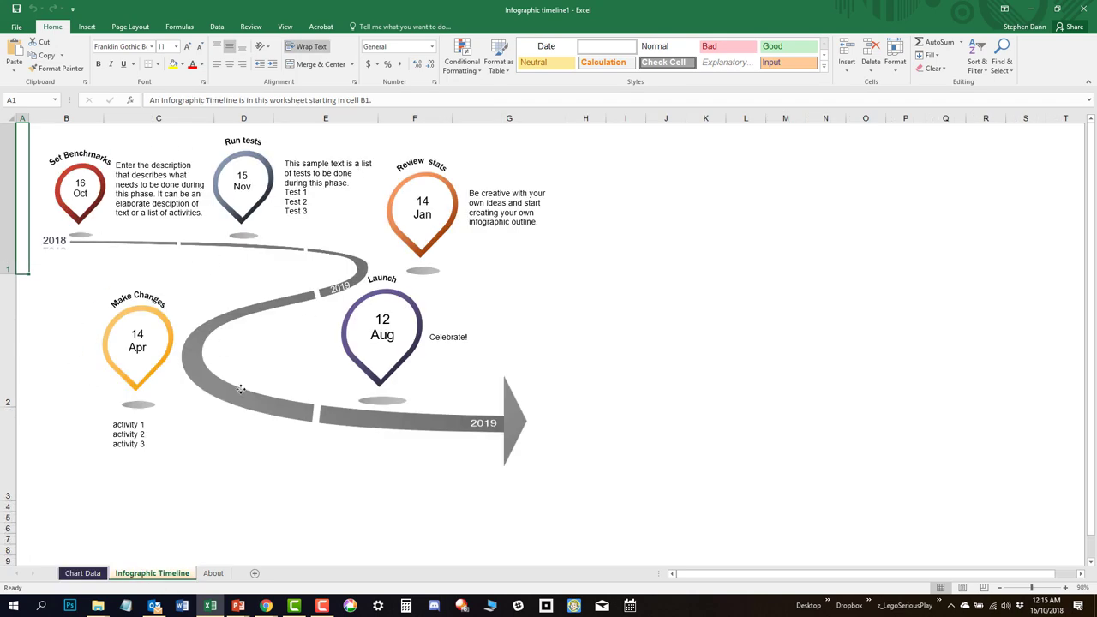
pyautogui.moveTo(240, 390); pyautogui.dragTo(302, 410)
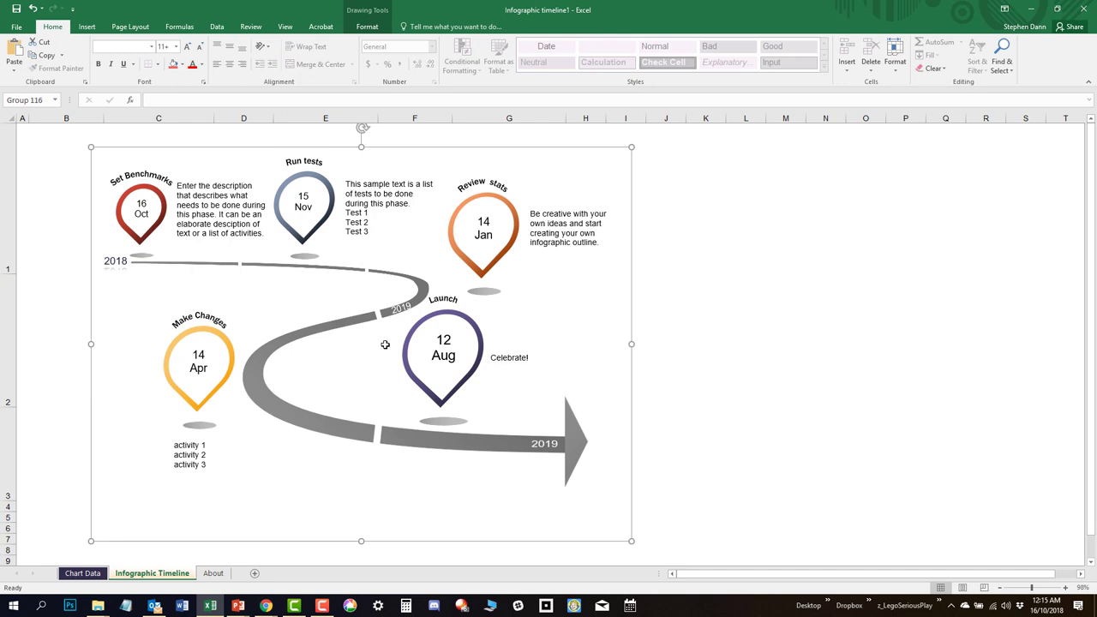
pyautogui.click(86, 573)
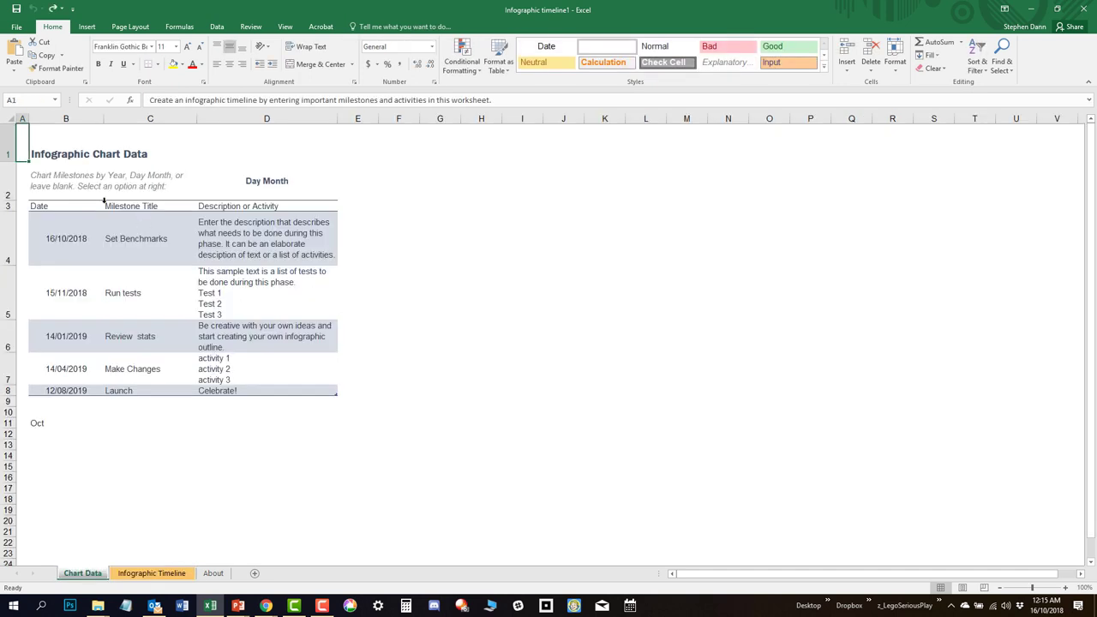
pyautogui.click(76, 243)
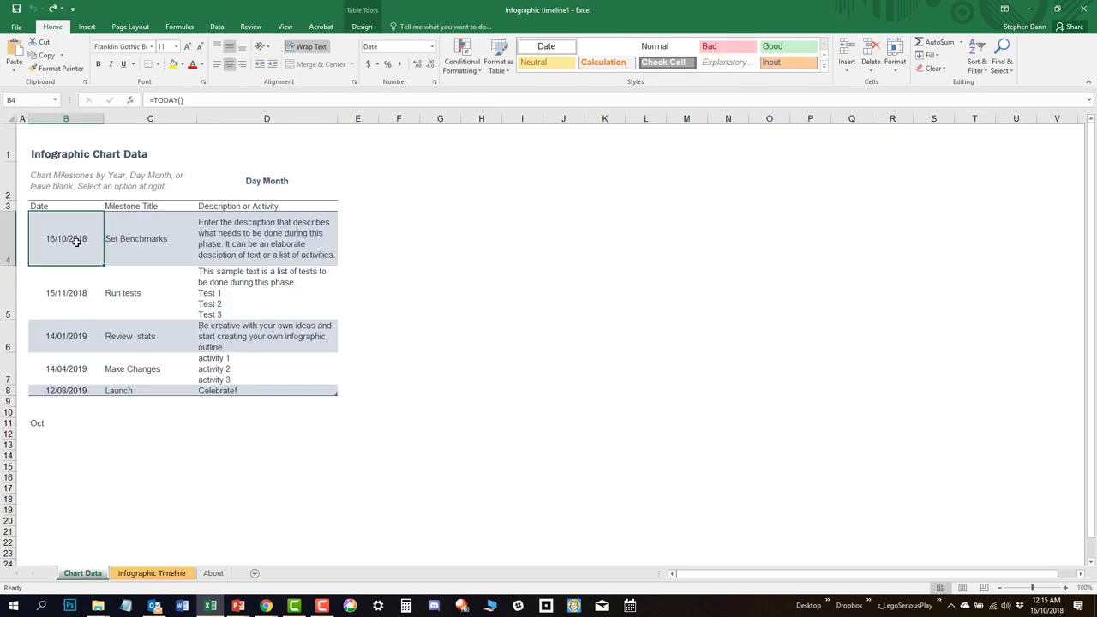
pyautogui.press('Delete')
pyautogui.press('Down')
pyautogui.press('Delete')
pyautogui.press('Down')
pyautogui.press('Delete')
pyautogui.press('Down')
pyautogui.press('Delete')
pyautogui.press('Down')
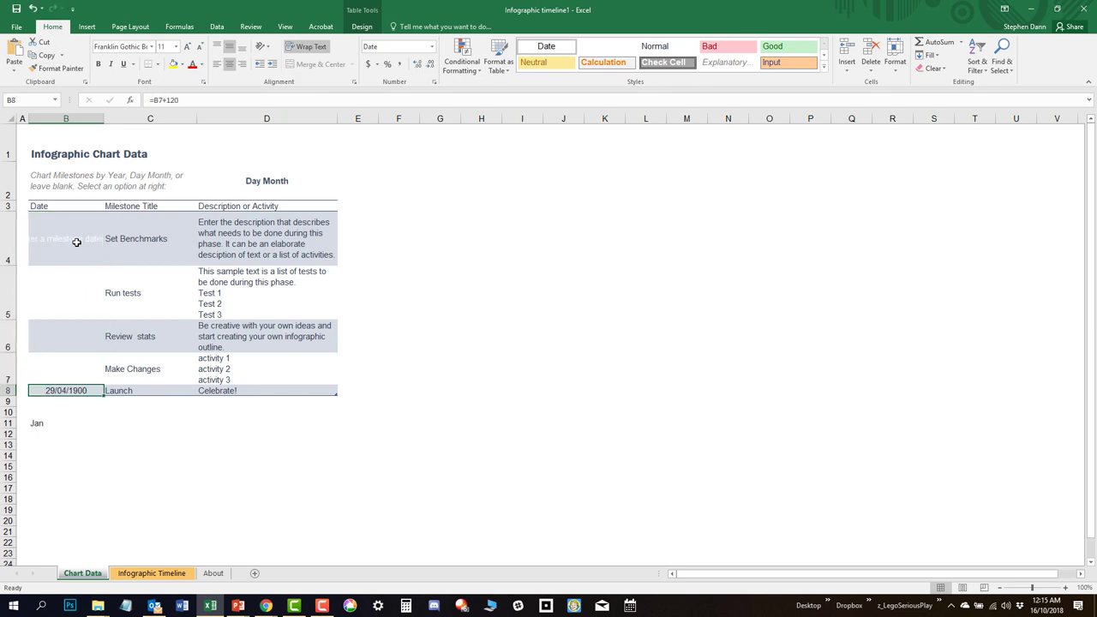
pyautogui.press('Delete')
# Retitle the milestones Step 1, Step 2, Step 3, Step 4 and Invest
pyautogui.press('Right')
pyautogui.press('Up')
pyautogui.press('Up')
pyautogui.press('Up')
pyautogui.press('Up')
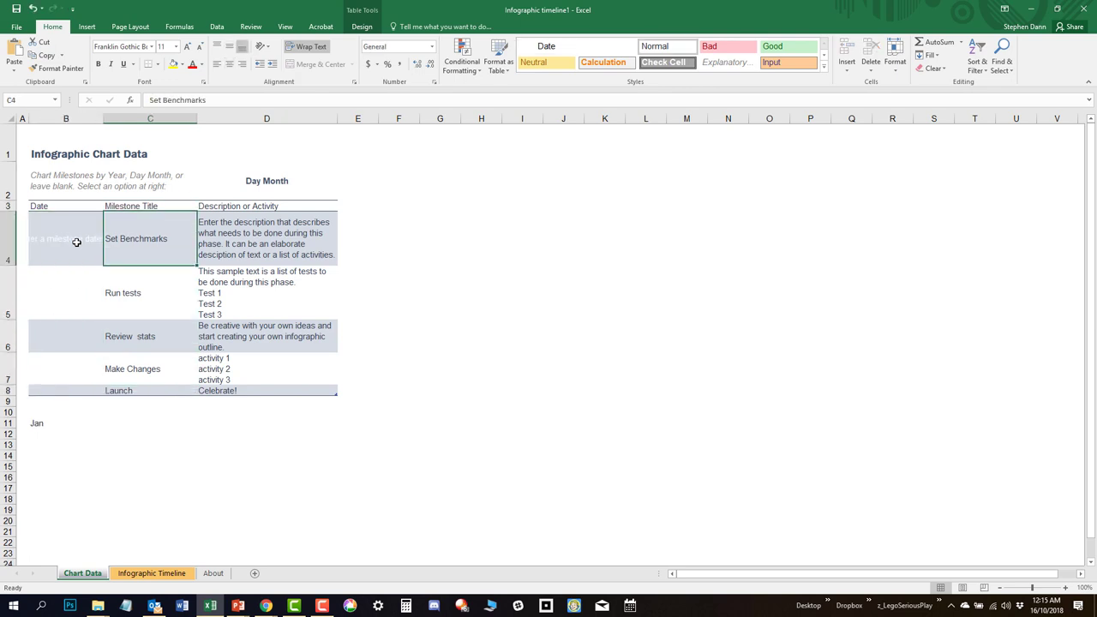
pyautogui.write('Step 1')
pyautogui.press('Return')
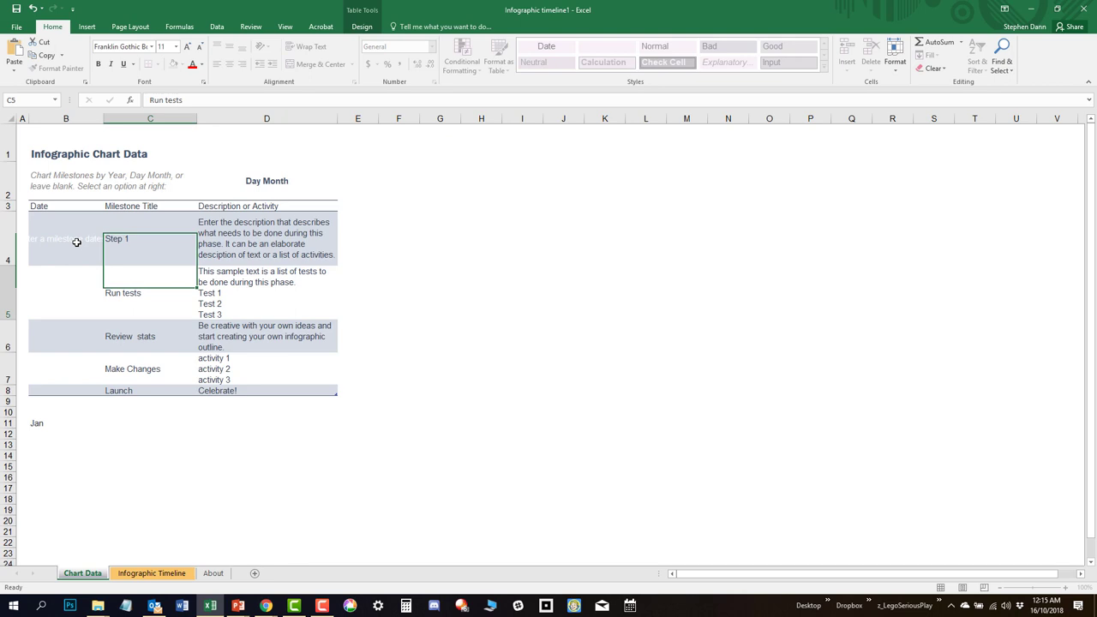
pyautogui.write('Step 2')
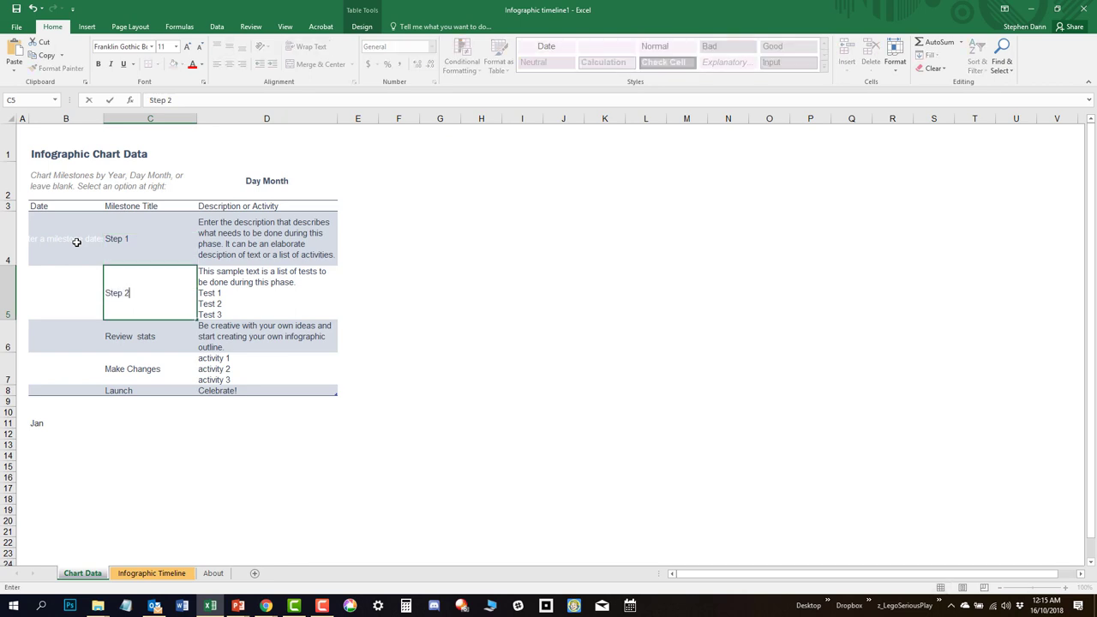
pyautogui.press('Return')
pyautogui.write('Step 3')
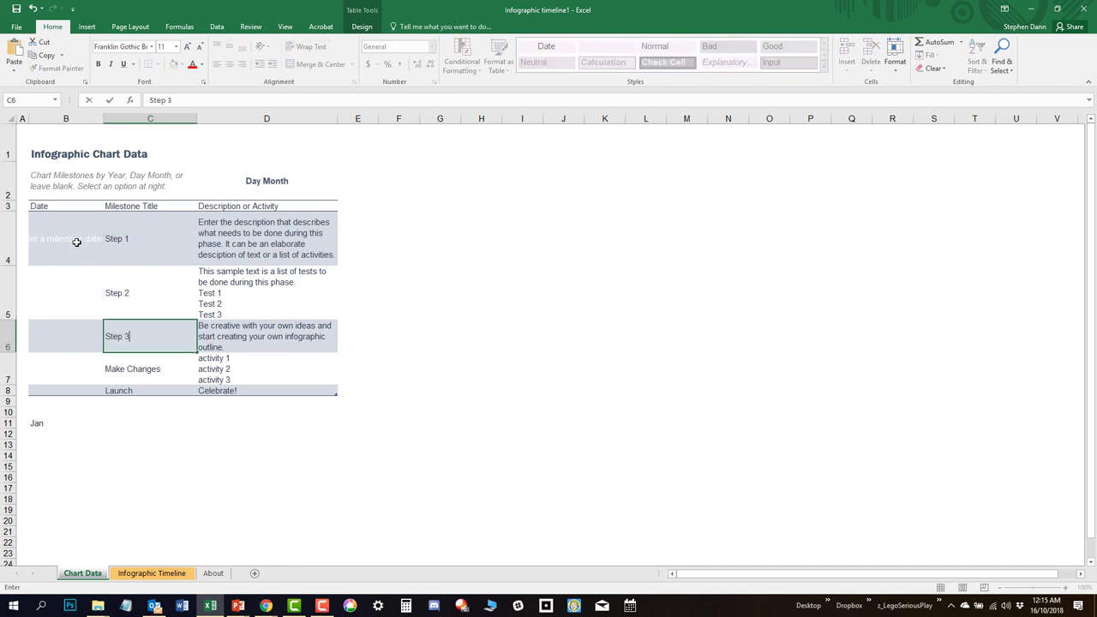
pyautogui.press('Return')
pyautogui.write('Ste')
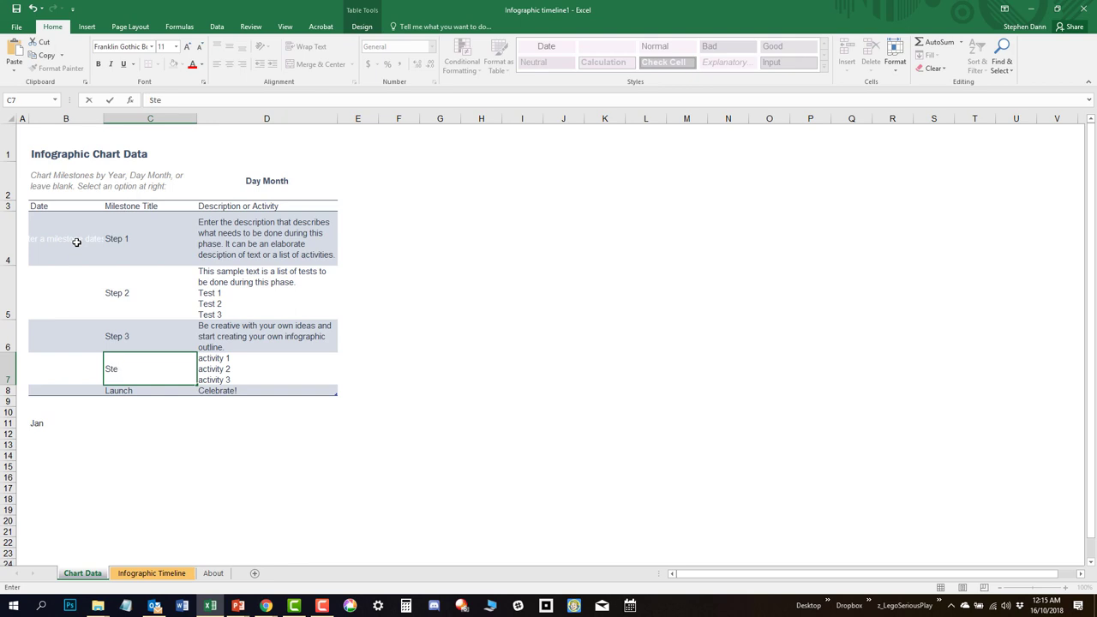
pyautogui.write('p 4')
pyautogui.press('Return')
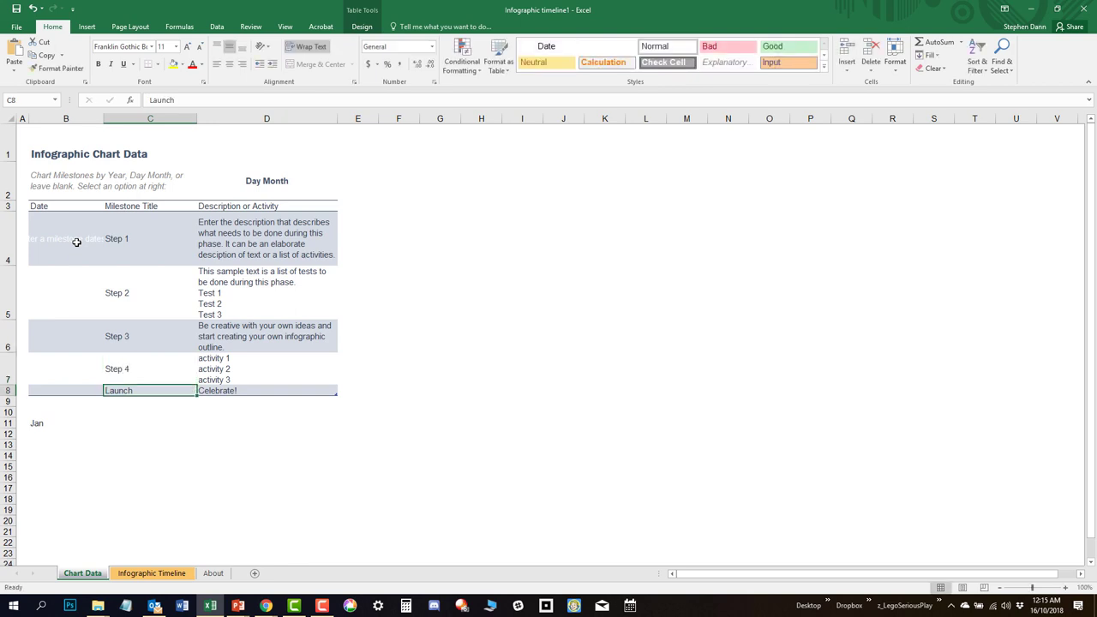
pyautogui.write('Invest')
pyautogui.press('Tab')
# Enter descriptions 'Future 1 is great', 'Future 2 is excellent', 'Future 3 is positive', 'Future 4 is good'
pyautogui.press('Up')
pyautogui.press('Up')
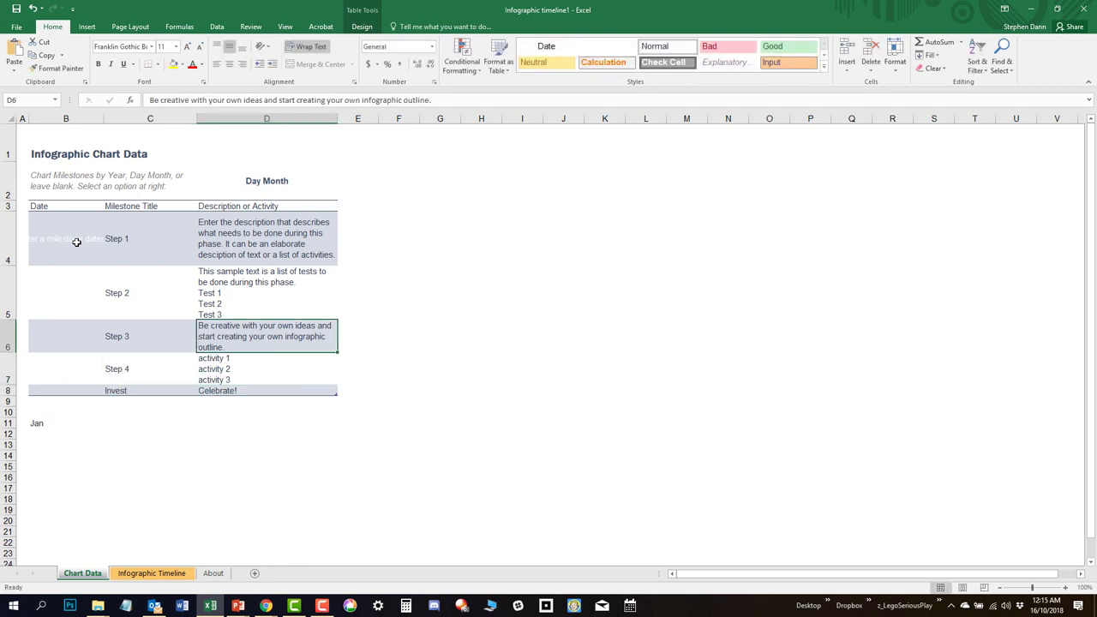
pyautogui.press('Up')
pyautogui.press('Up')
pyautogui.press('Up')
pyautogui.press('Down')
pyautogui.write('Fut')
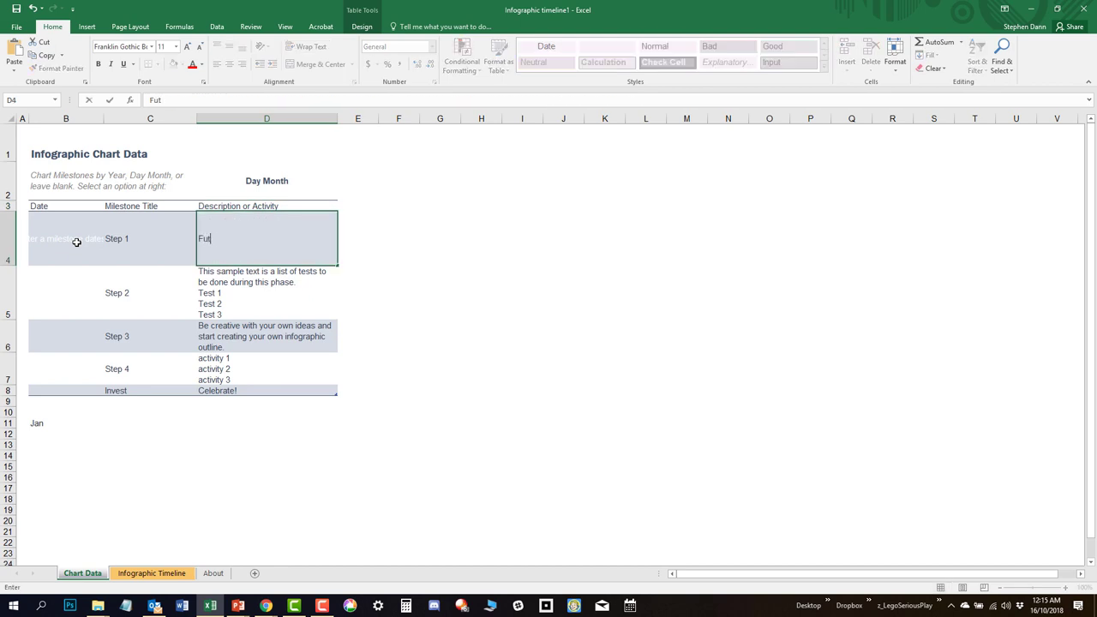
pyautogui.write('ure 1 is great')
pyautogui.press('Return')
pyautogui.write('F')
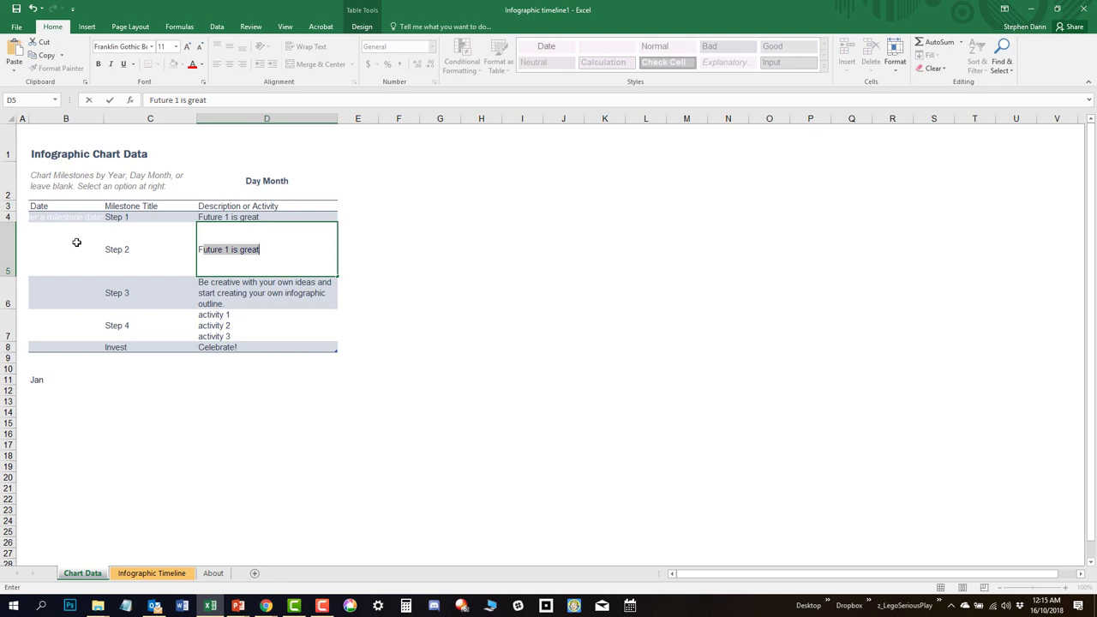
pyautogui.write('uture 2 ')
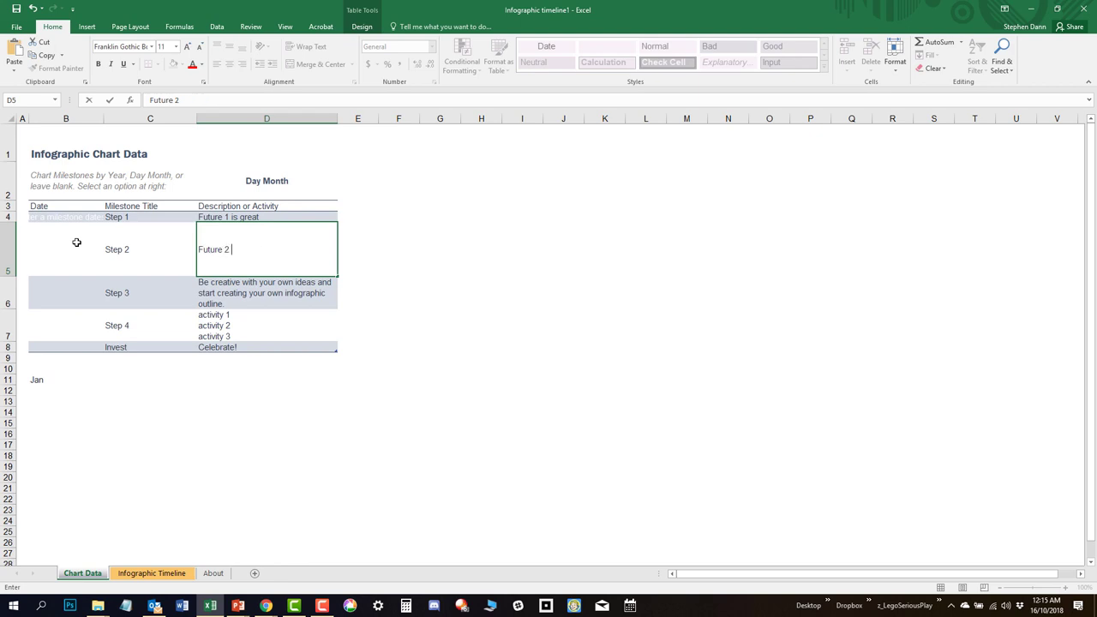
pyautogui.write('is exce')
pyautogui.press('BackSpace')
pyautogui.write('cellent')
pyautogui.press('Return')
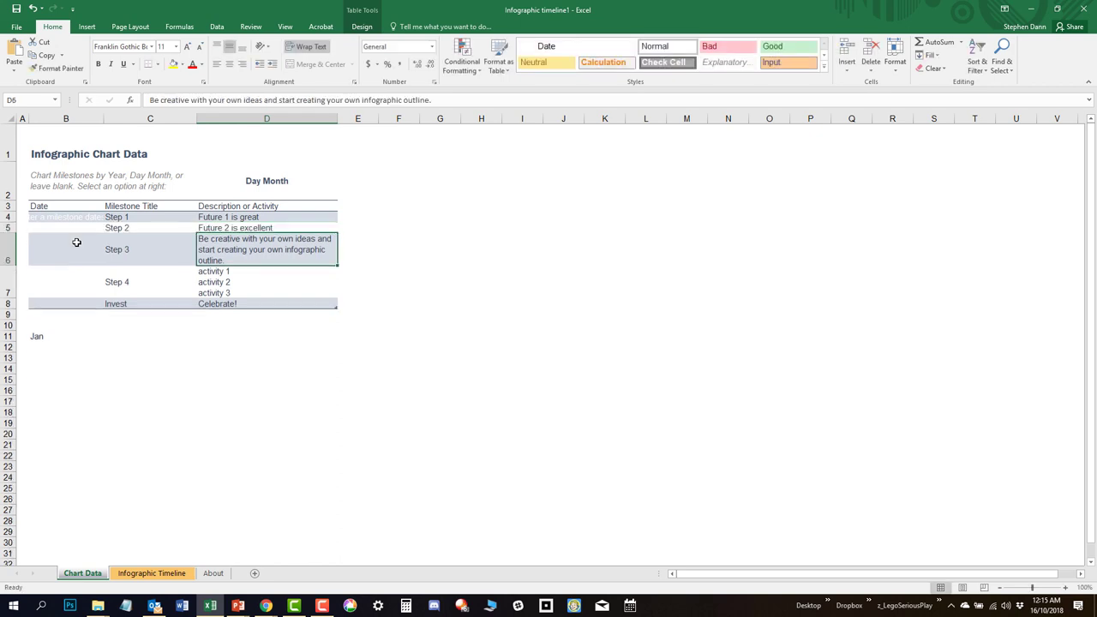
pyautogui.write('Futu')
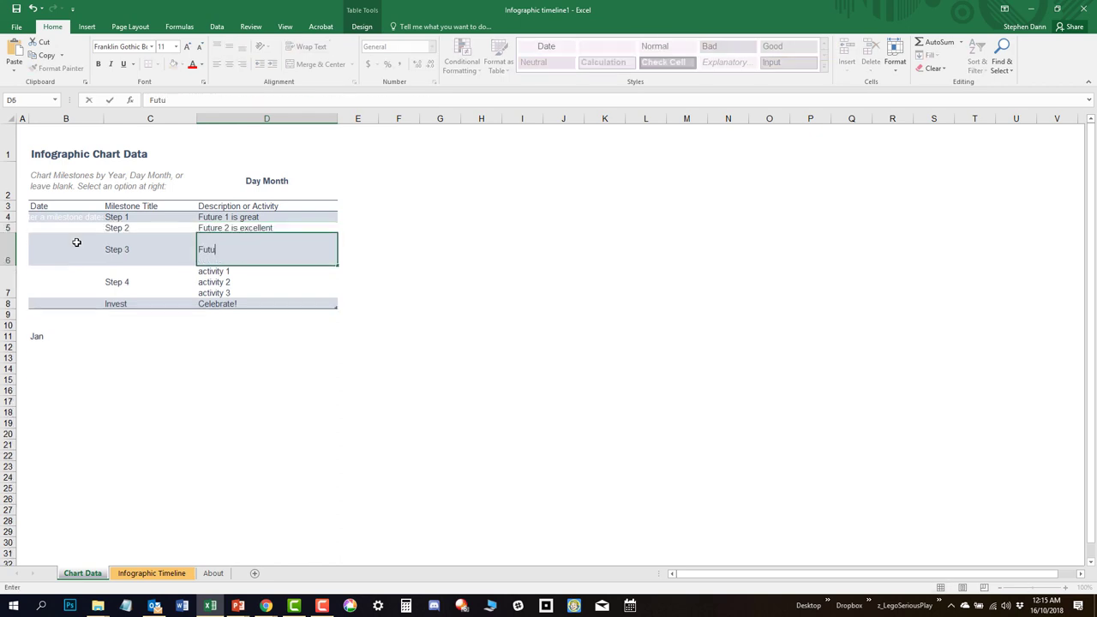
pyautogui.write('re 34 is positive')
pyautogui.press('Return')
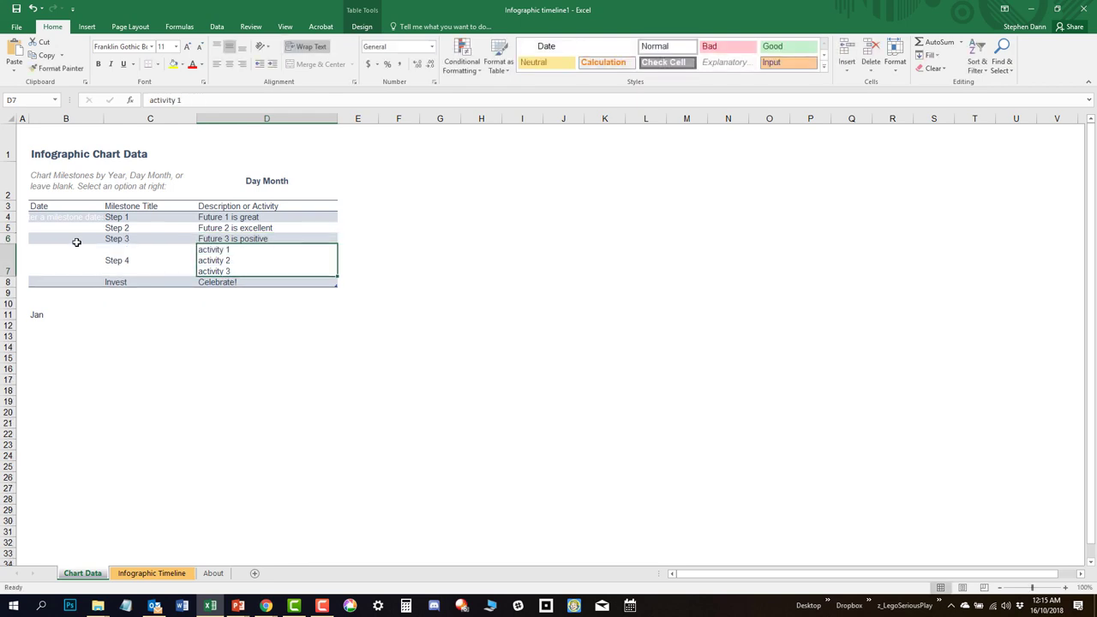
pyautogui.write('Future 54')
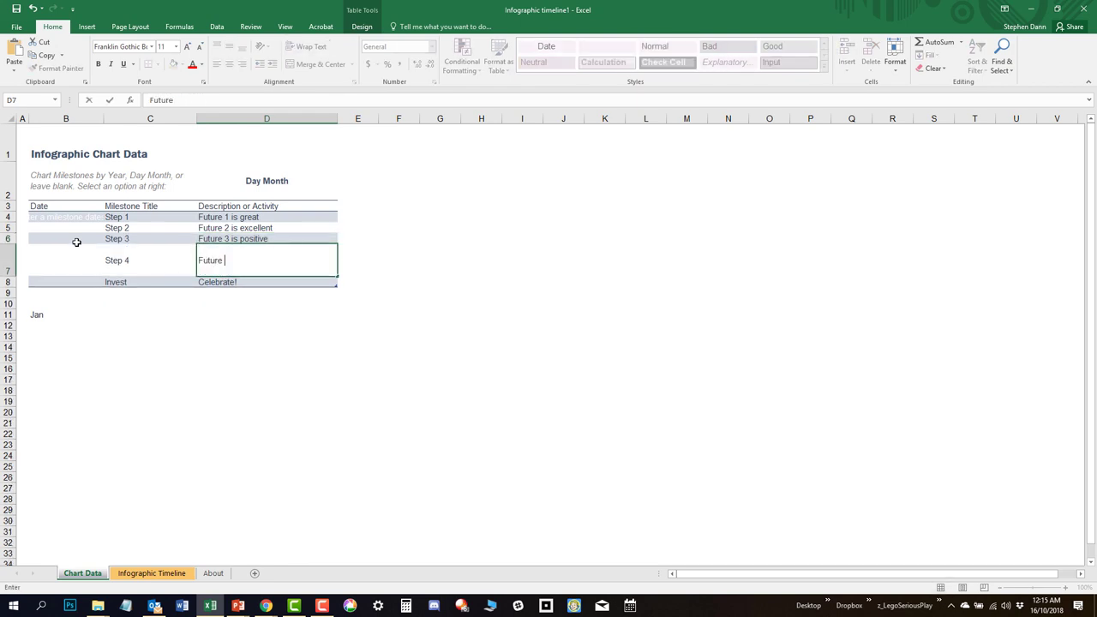
pyautogui.press('BackSpace')
pyautogui.write('3')
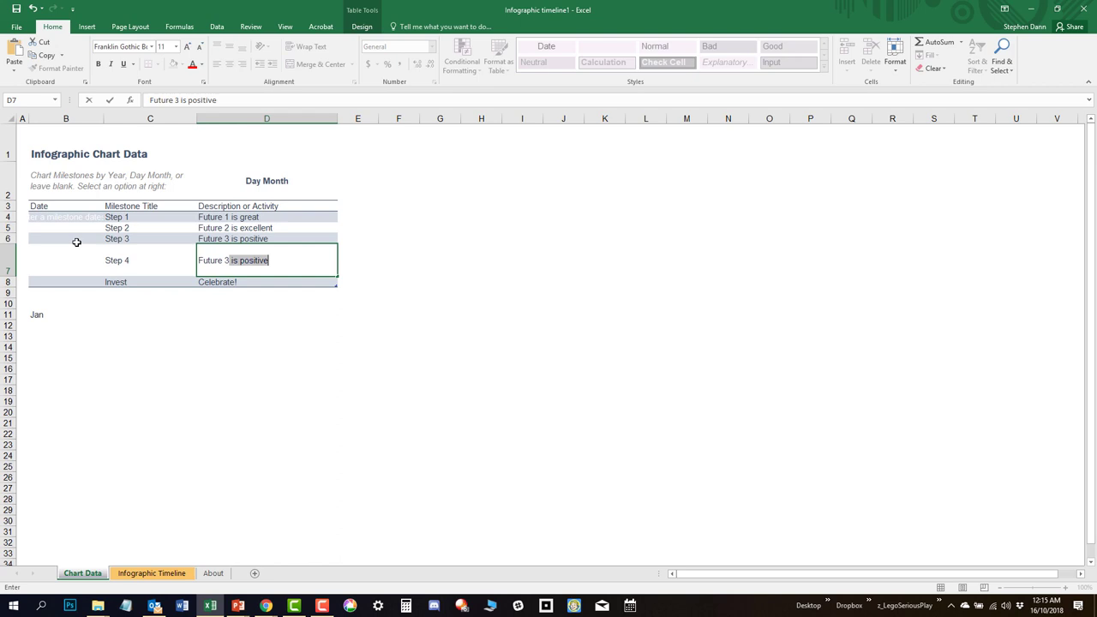
pyautogui.press('BackSpace')
pyautogui.press('BackSpace')
pyautogui.write('4 is go')
pyautogui.press('Return')
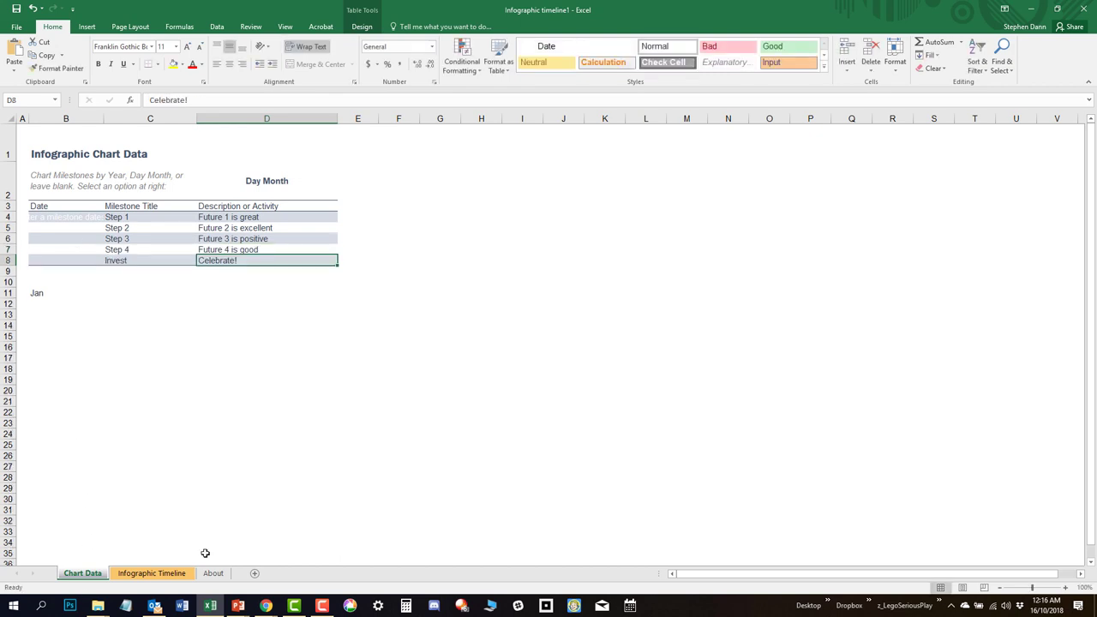
pyautogui.click(172, 576)
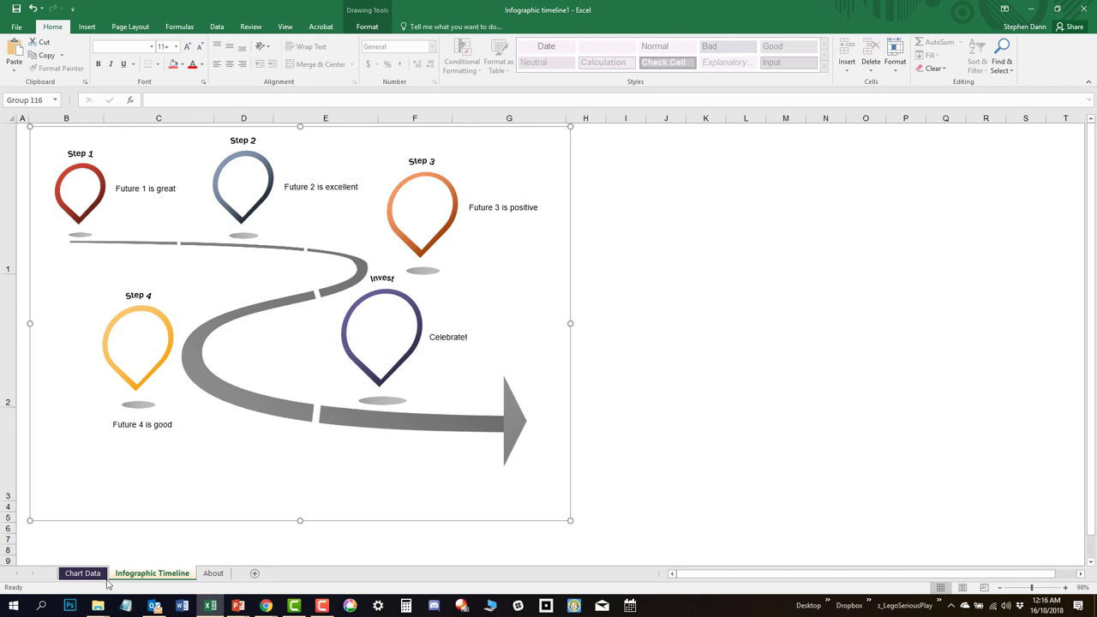
# Review the updated timeline graphic, deselect it, and minimize the Excel and PowerPoint windows
pyautogui.click(79, 577)
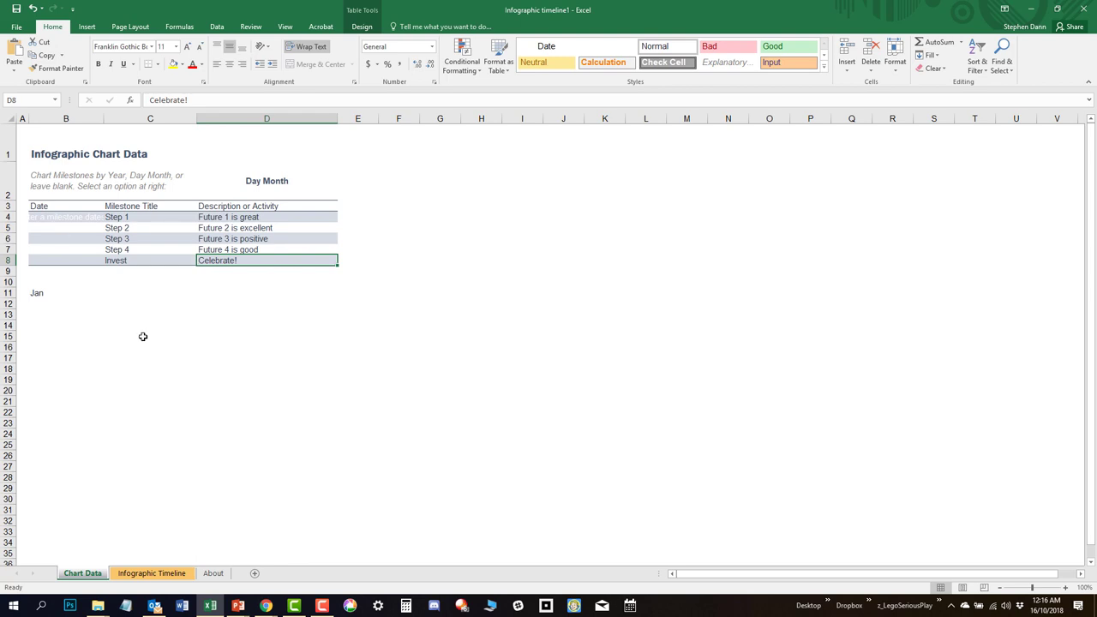
pyautogui.click(152, 574)
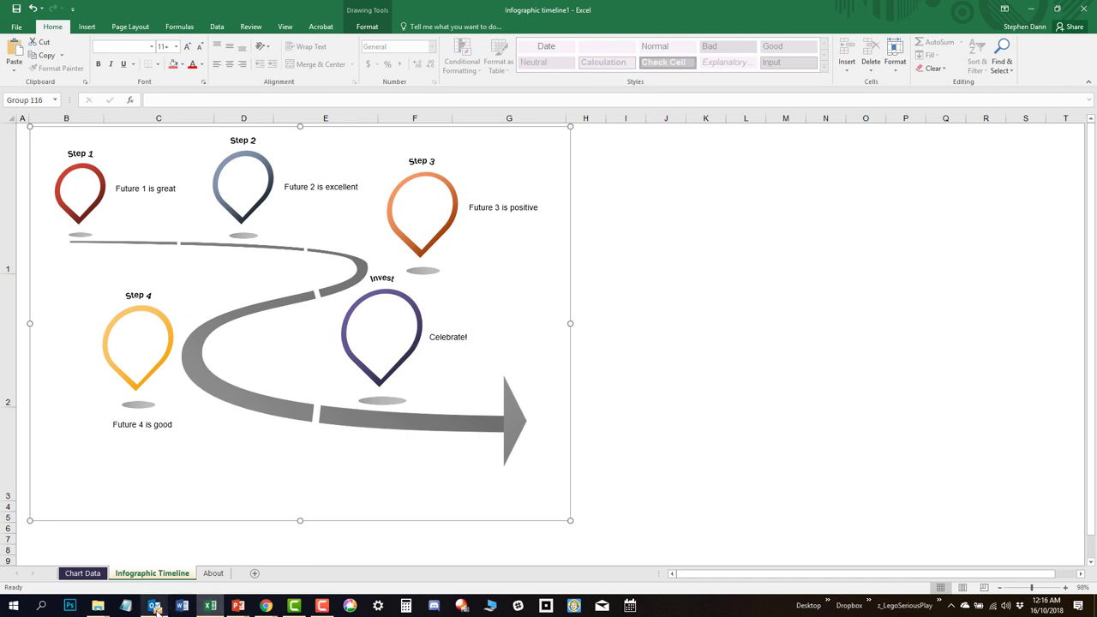
pyautogui.moveTo(277, 609)
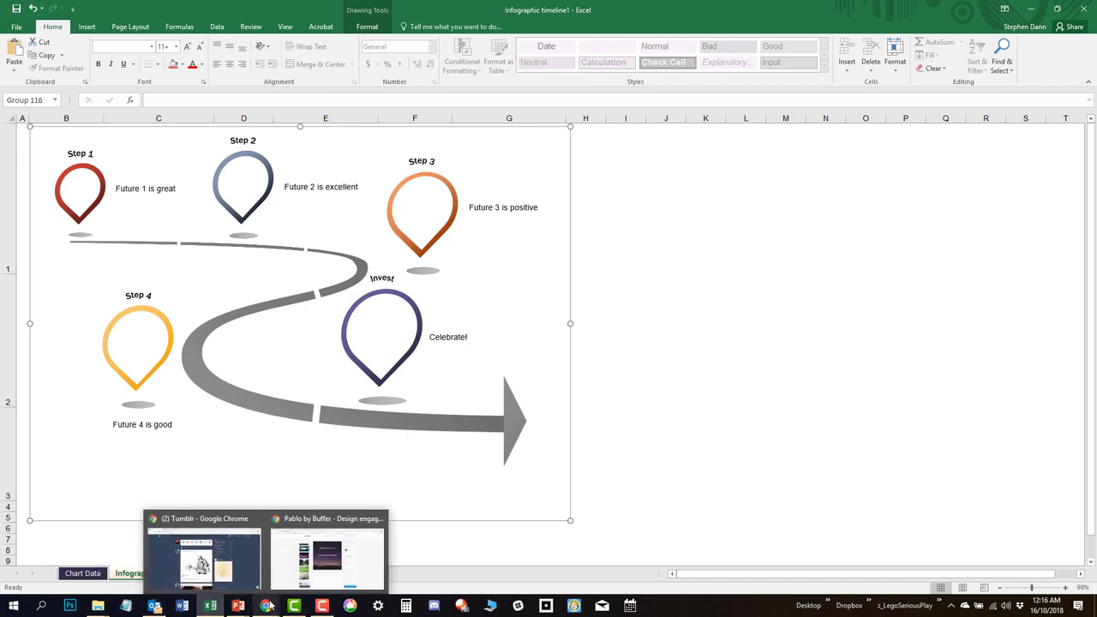
pyautogui.click(624, 369)
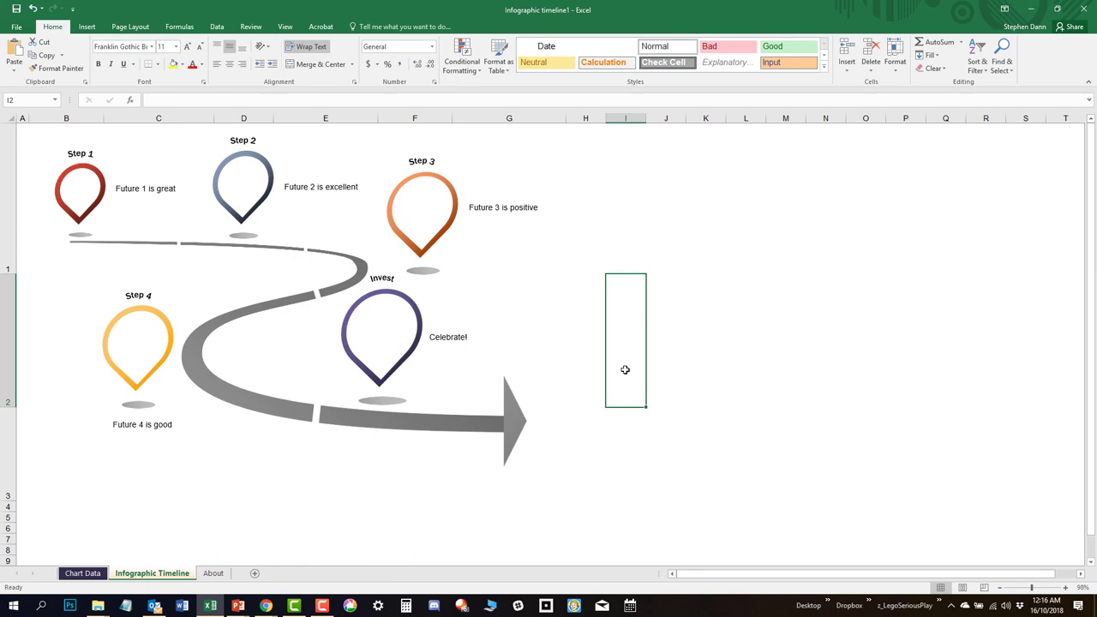
pyautogui.click(1030, 11)
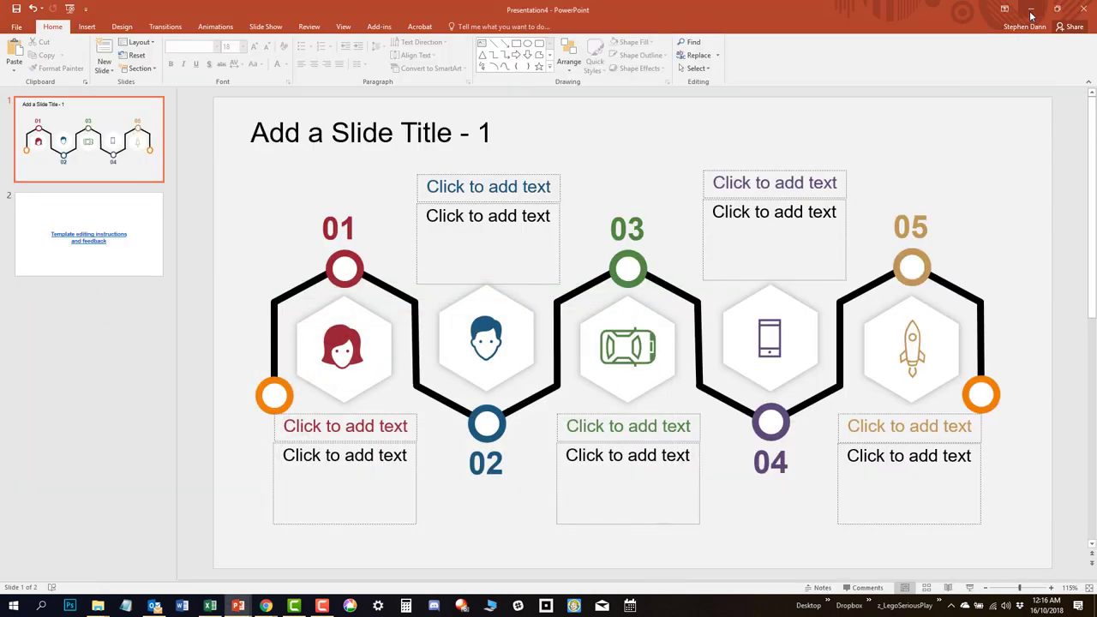
pyautogui.click(1030, 10)
# Try the Pablo image in portrait, return it to square, and turn on the caption text
pyautogui.click(1033, 11)
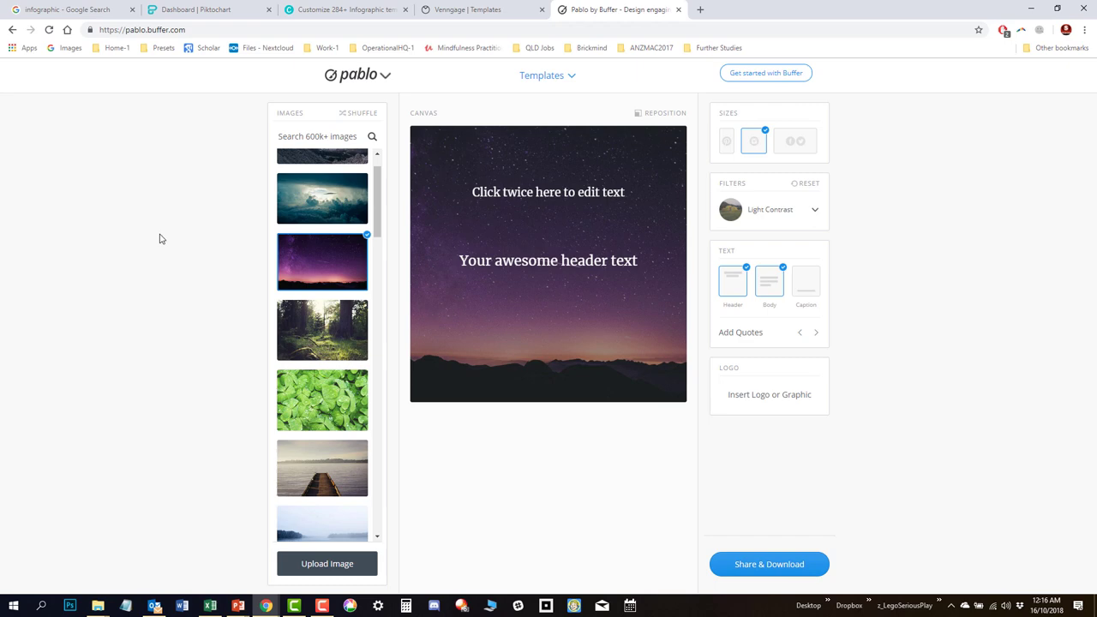
pyautogui.click(518, 193)
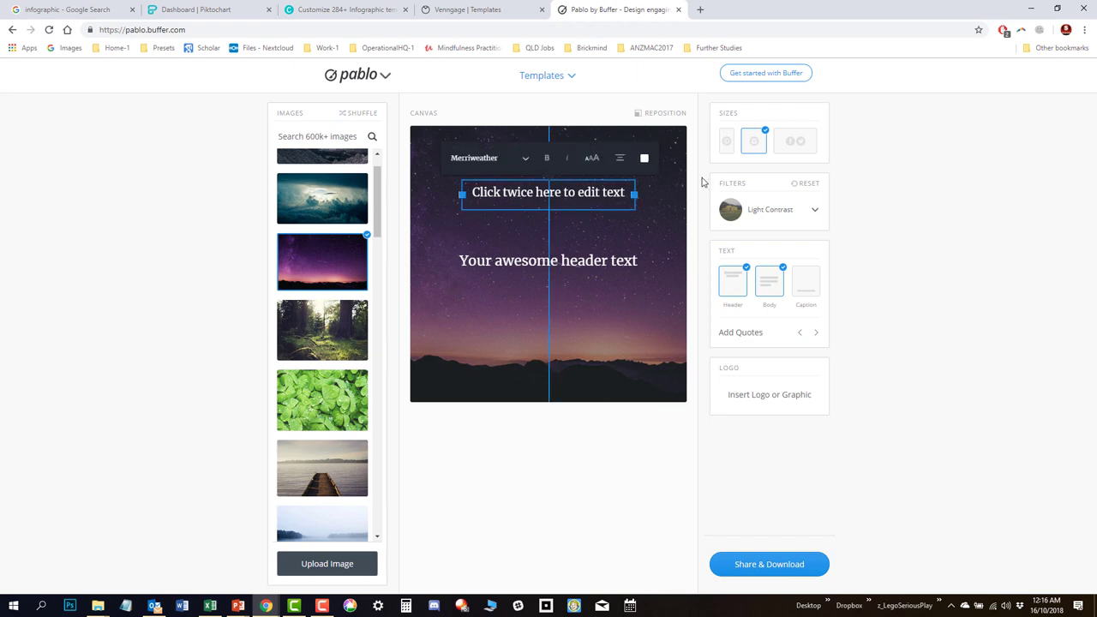
pyautogui.click(727, 147)
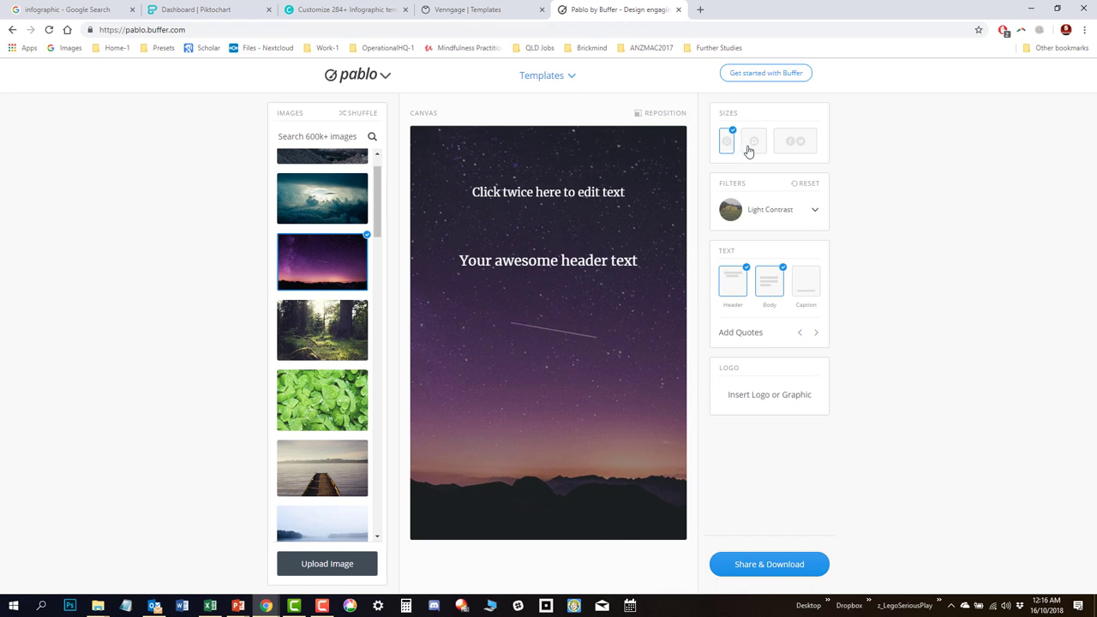
pyautogui.click(751, 144)
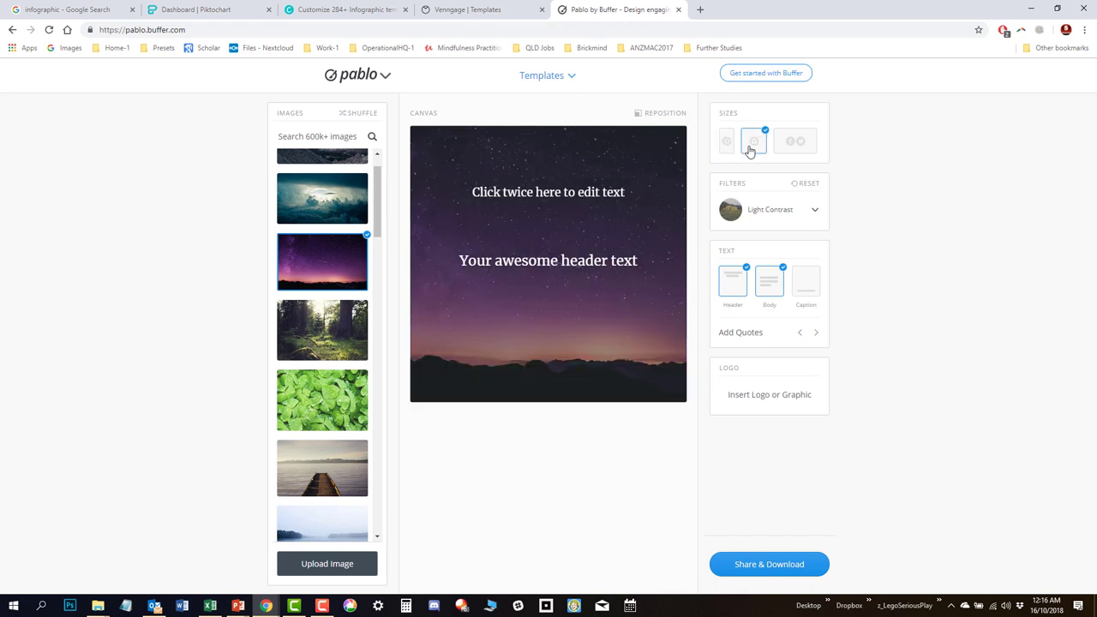
pyautogui.click(810, 284)
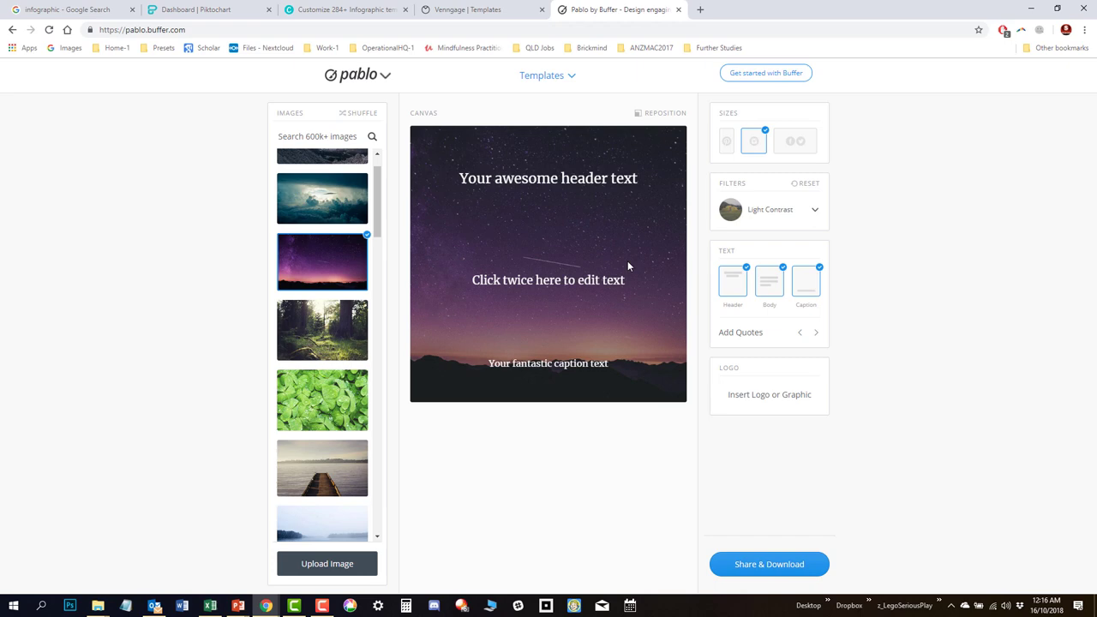
# Drag the header text to the image's top-left and widen it across the full width
pyautogui.click(553, 181)
pyautogui.moveTo(553, 182); pyautogui.dragTo(493, 142)
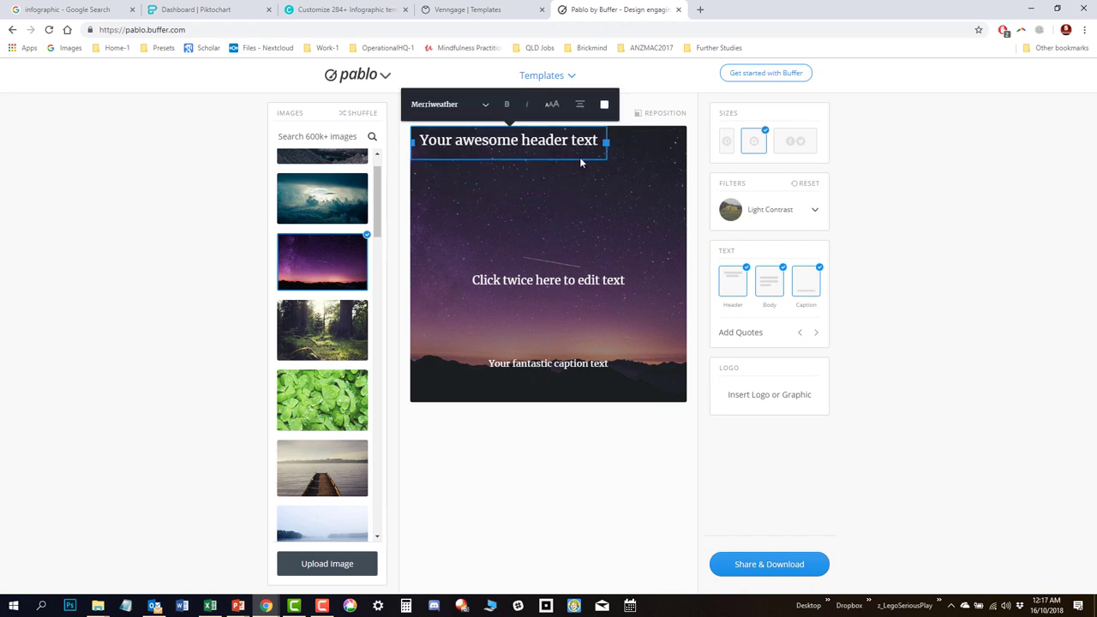
pyautogui.moveTo(608, 146); pyautogui.dragTo(694, 150)
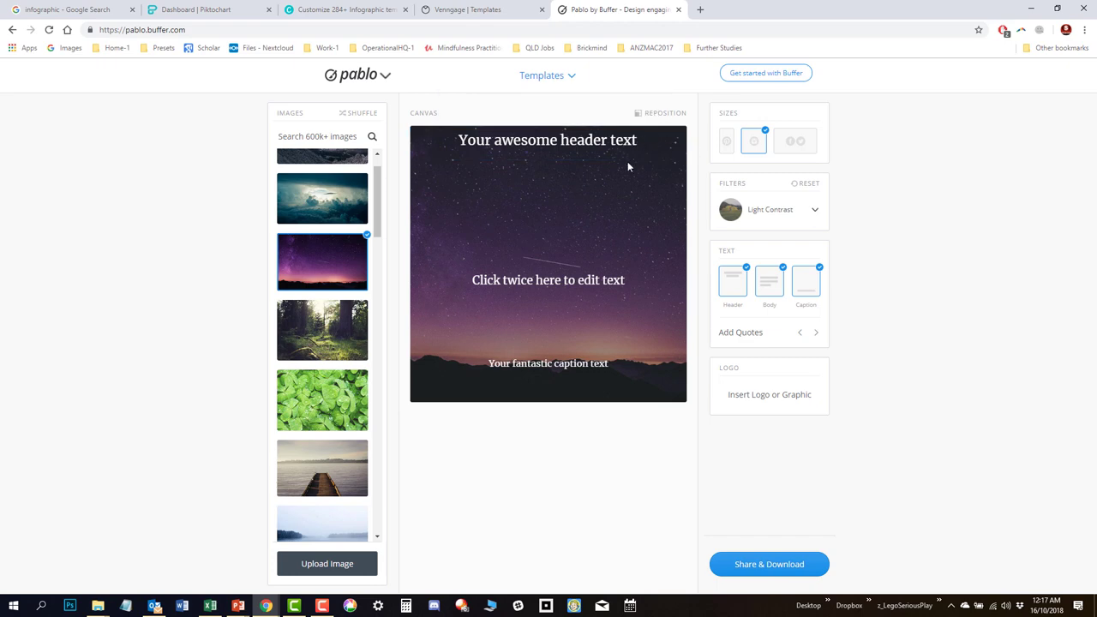
pyautogui.click(613, 139)
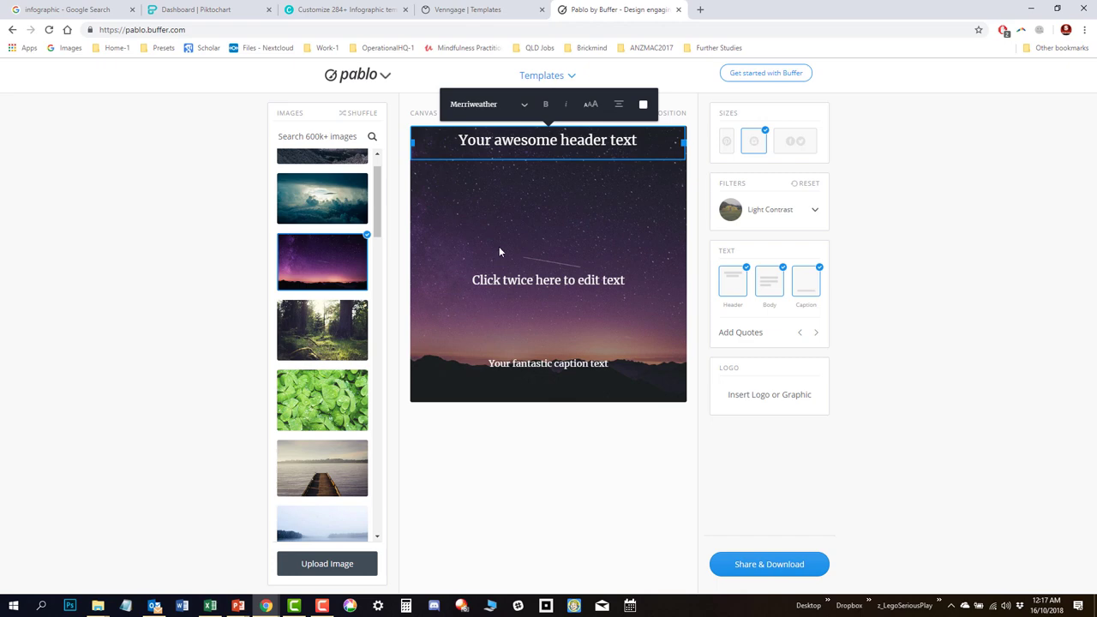
# Switch to the Venngage Templates tab and scroll the Recommended Templates to Fact vs Fiction Infographic
pyautogui.click(485, 10)
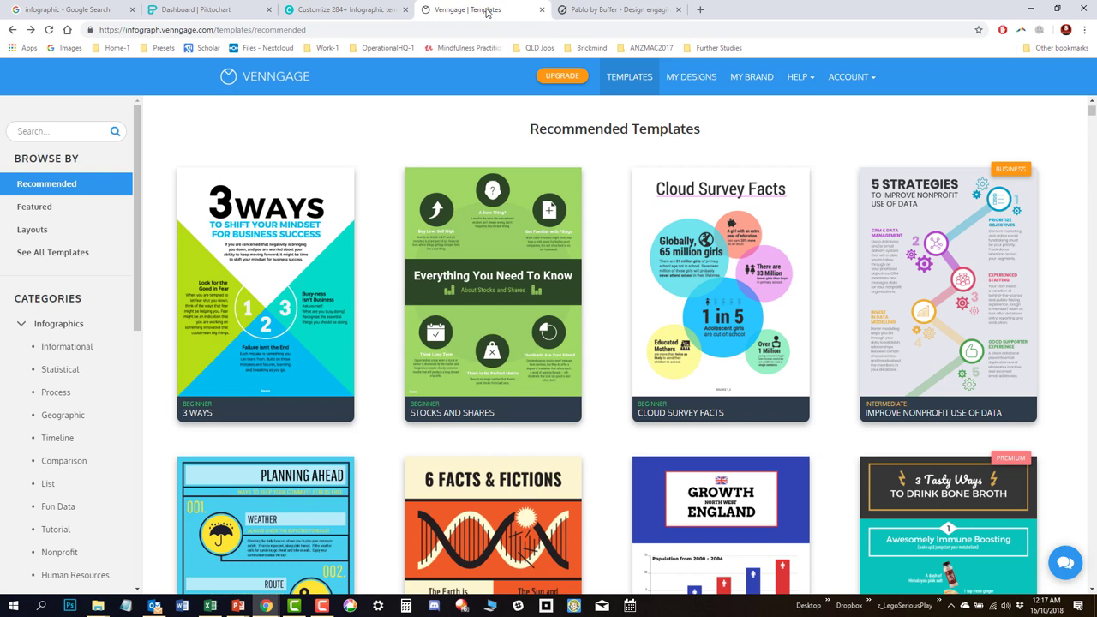
pyautogui.moveTo(742, 242)
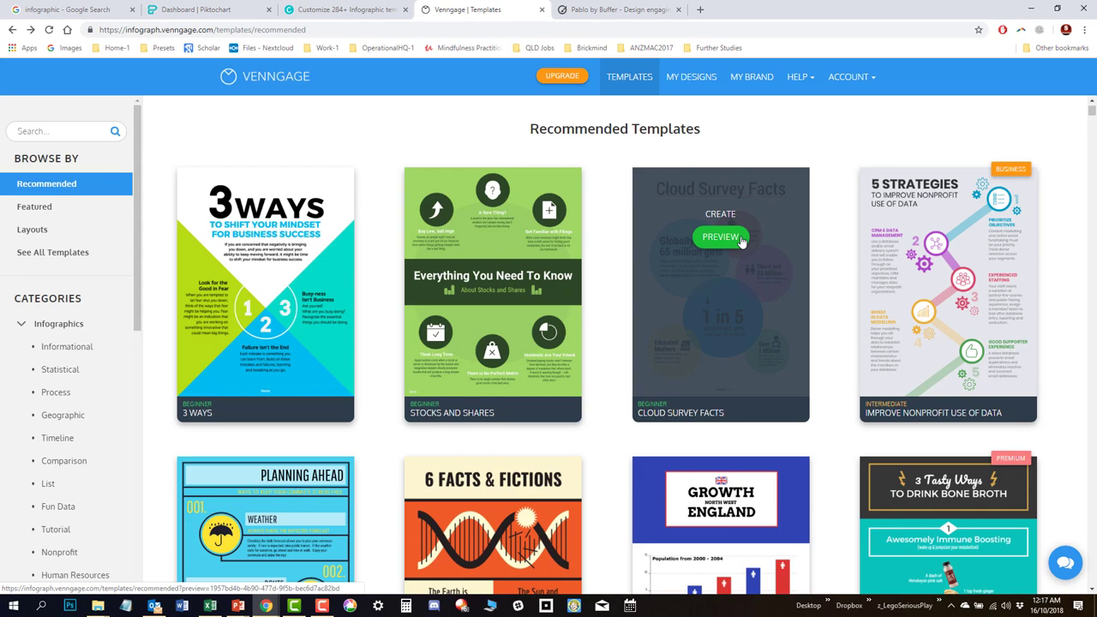
pyautogui.scroll(-2, 953, 283)
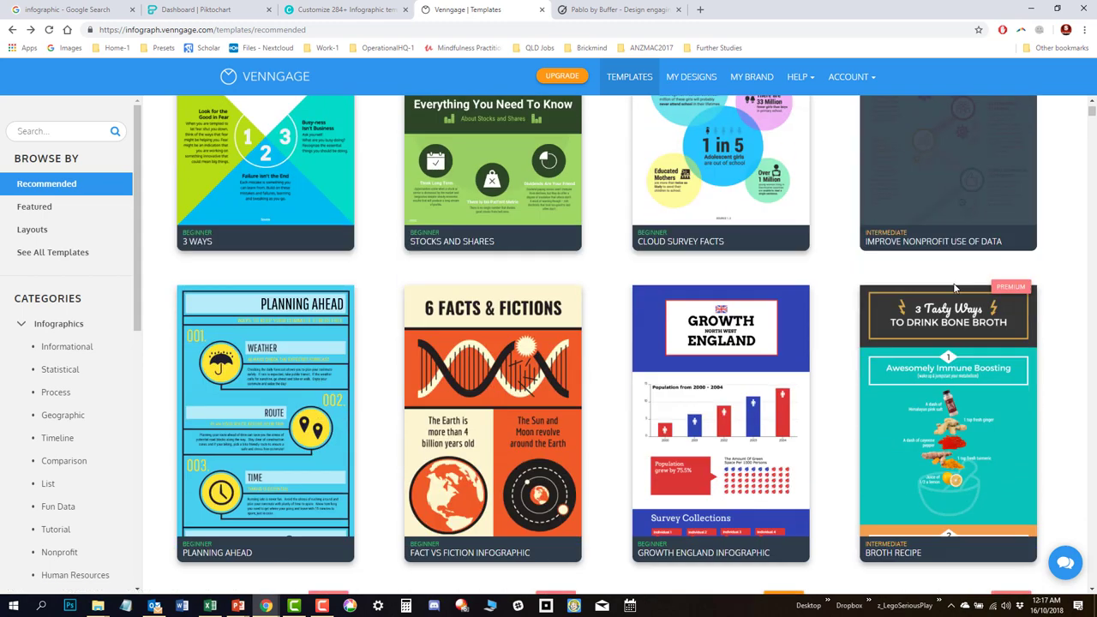
pyautogui.scroll(-3, 954, 288)
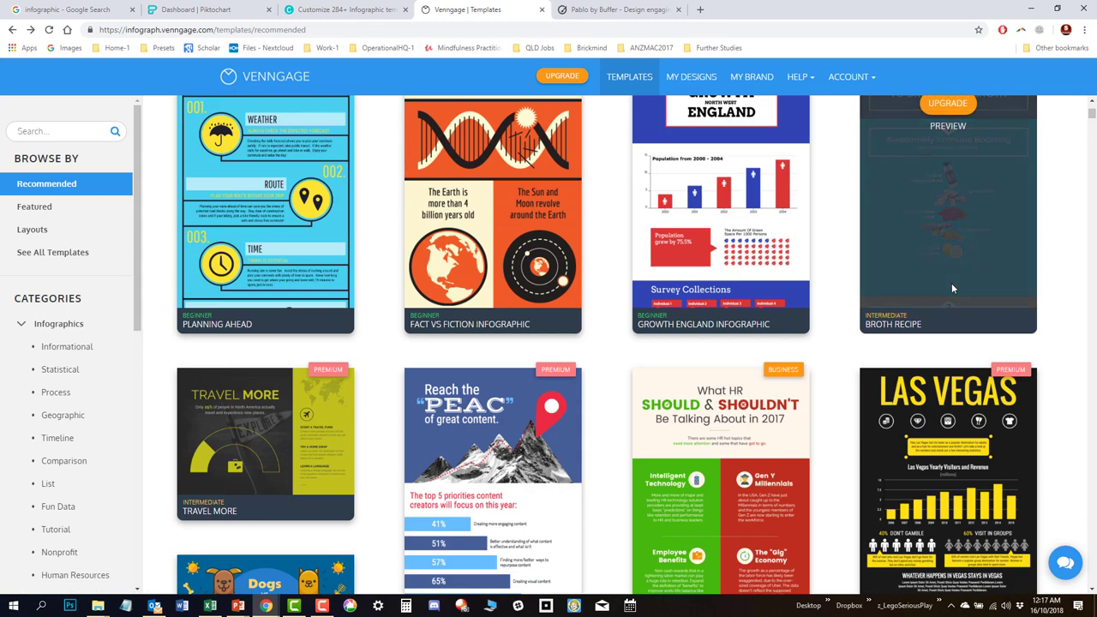
pyautogui.moveTo(489, 220)
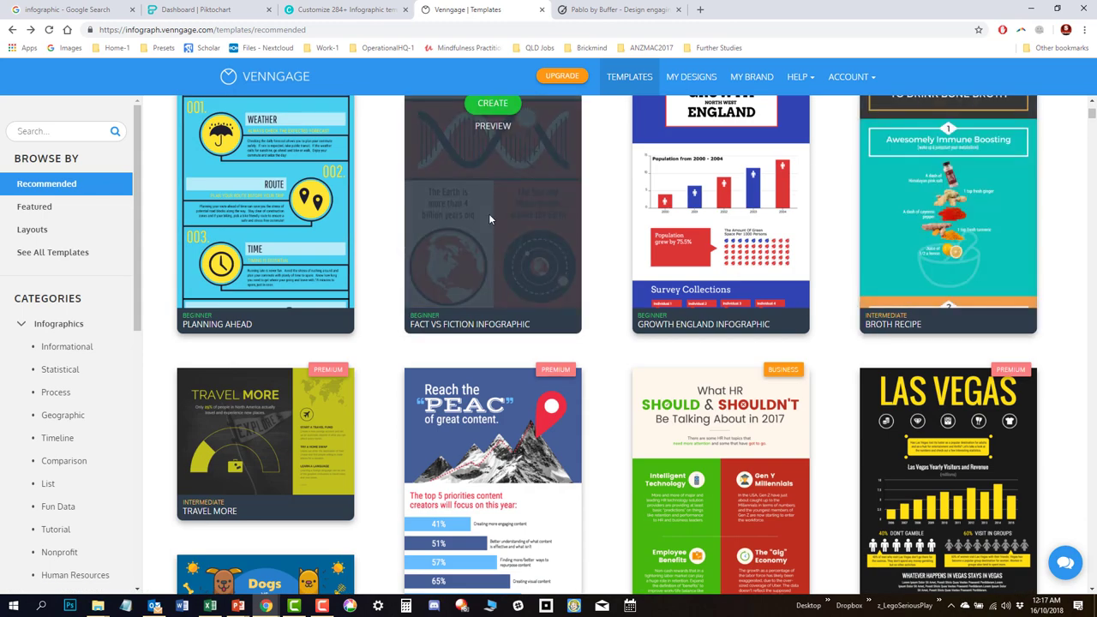
# Start a design from the Fact vs Fiction template and look over its DNA and globe images
pyautogui.click(491, 104)
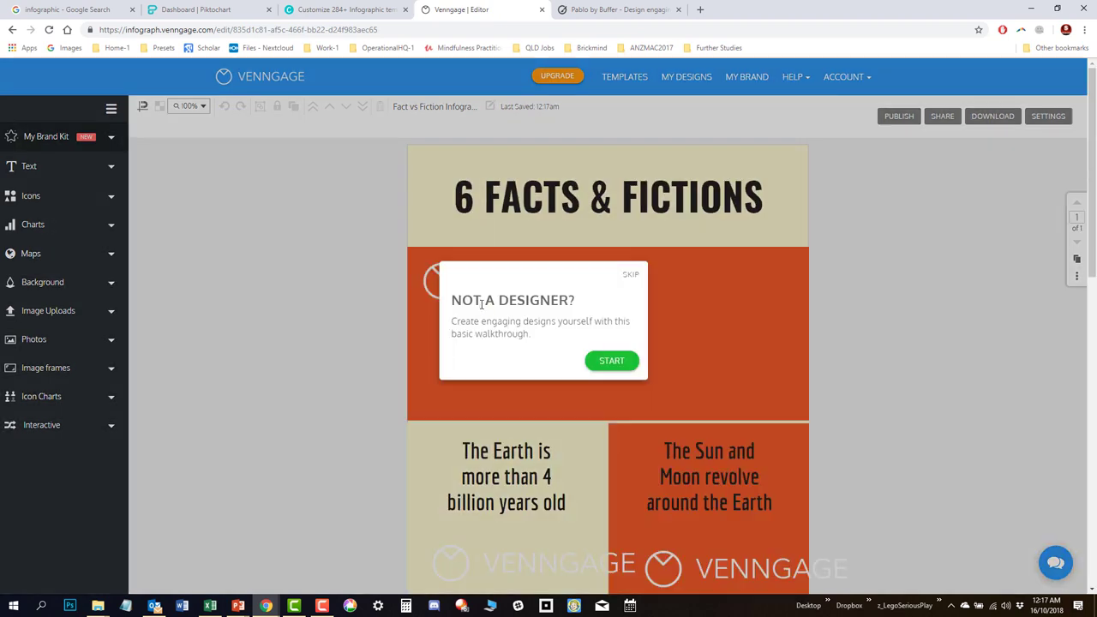
pyautogui.click(611, 362)
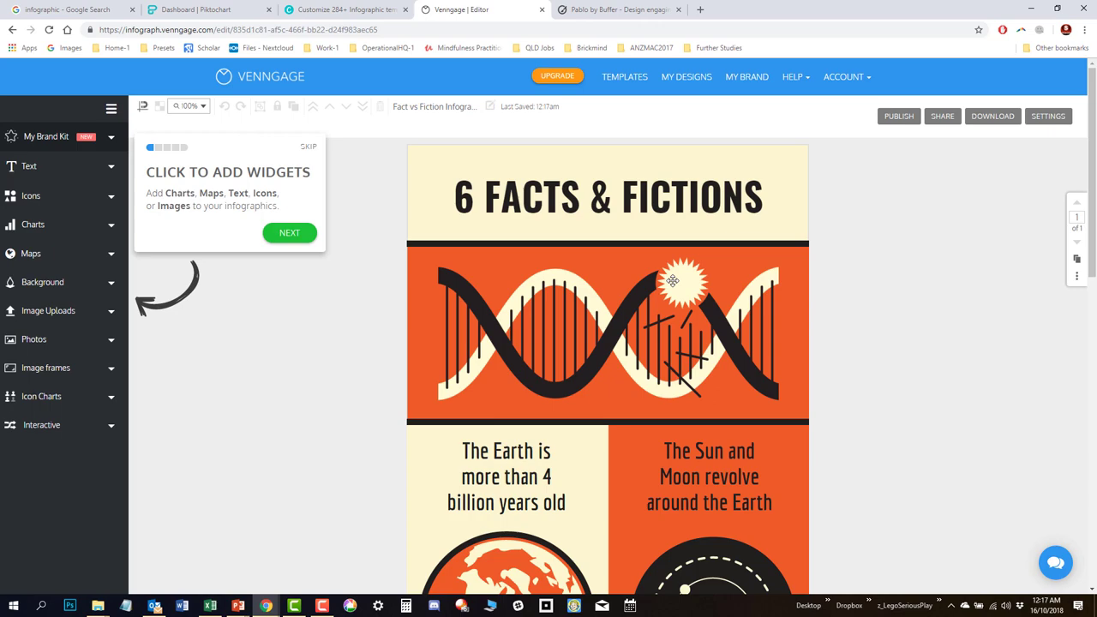
pyautogui.click(665, 323)
pyautogui.scroll(-3, 549, 343)
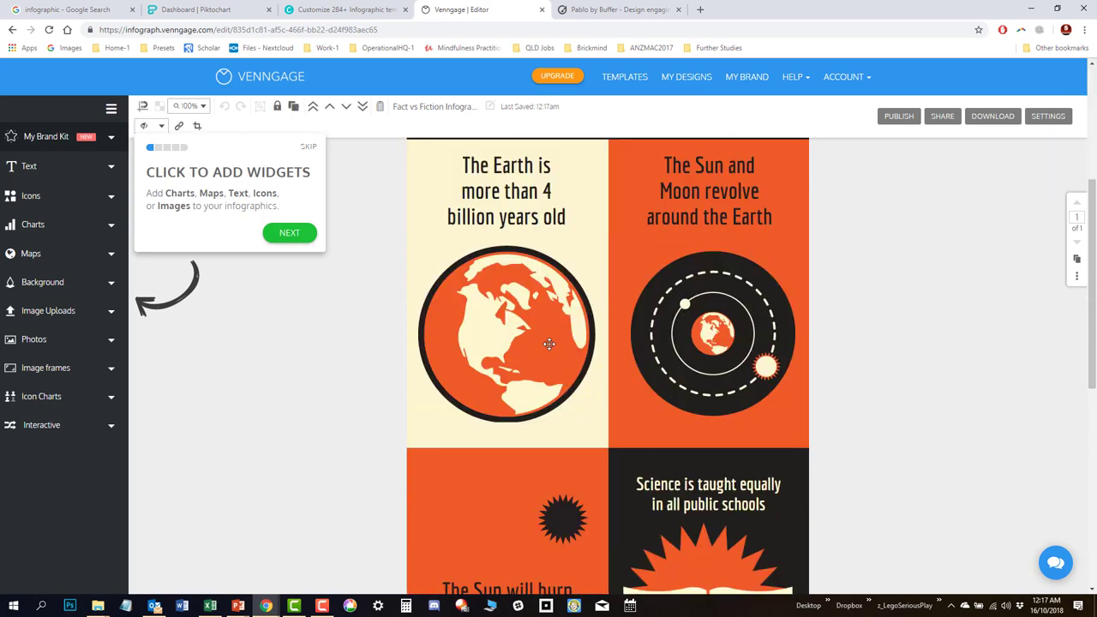
pyautogui.click(549, 344)
pyautogui.scroll(-5, 595, 379)
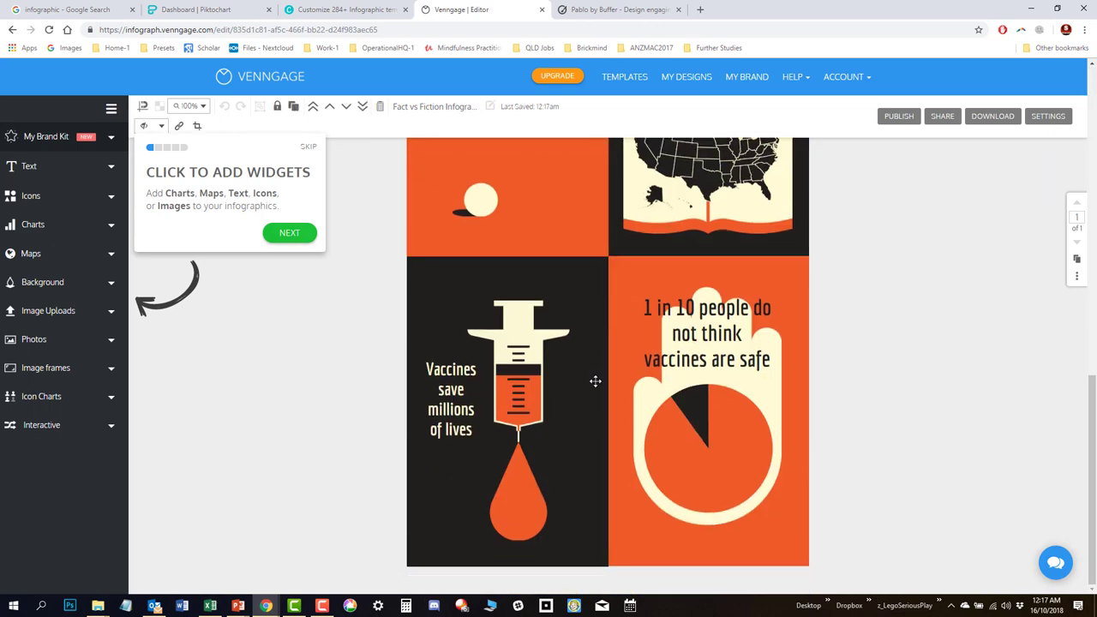
pyautogui.scroll(3, 595, 380)
pyautogui.scroll(4, 594, 380)
pyautogui.scroll(-1, 566, 257)
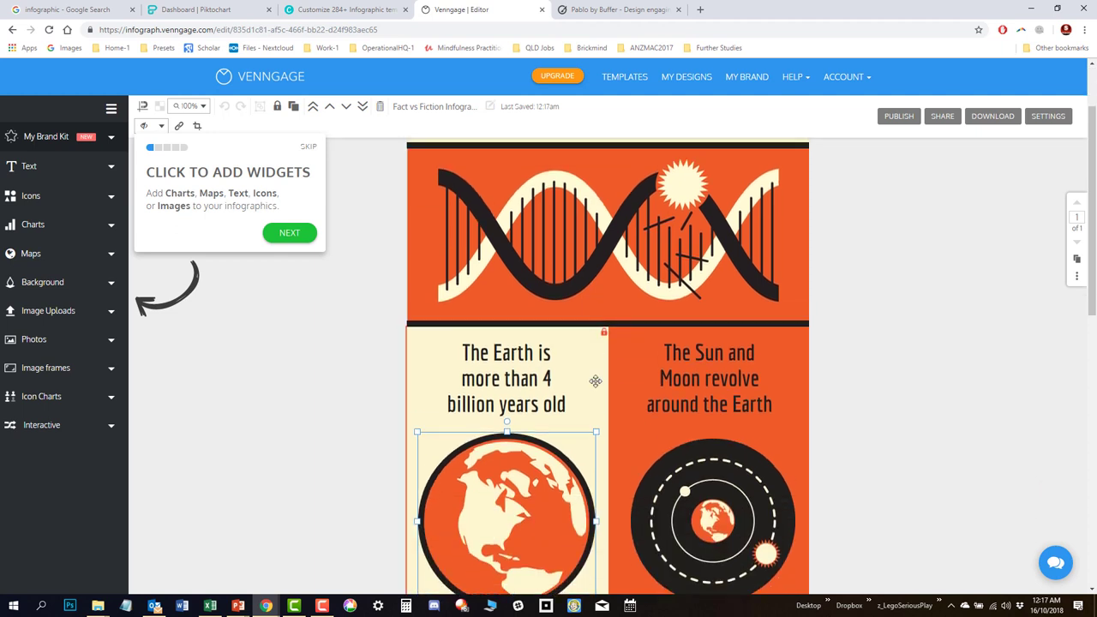
pyautogui.scroll(1, 561, 247)
# Retitle the infographic 'social media advertising' and rewrite the two statements as 'Invest?' and 'Divest?'
pyautogui.doubleClick(598, 187)
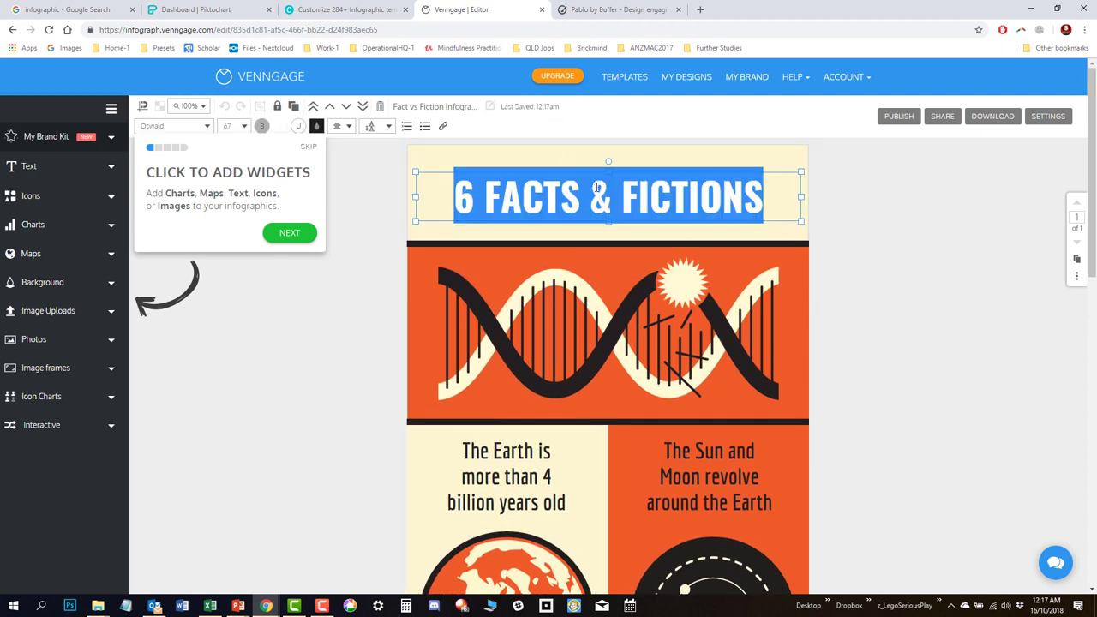
pyautogui.write('soc')
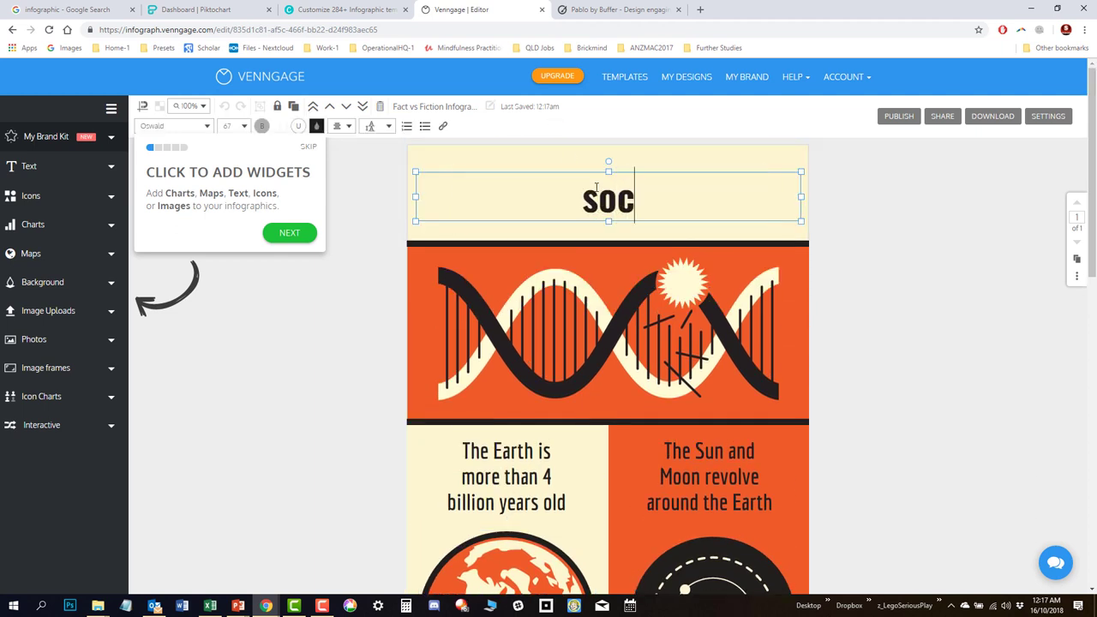
pyautogui.write('ial media adv')
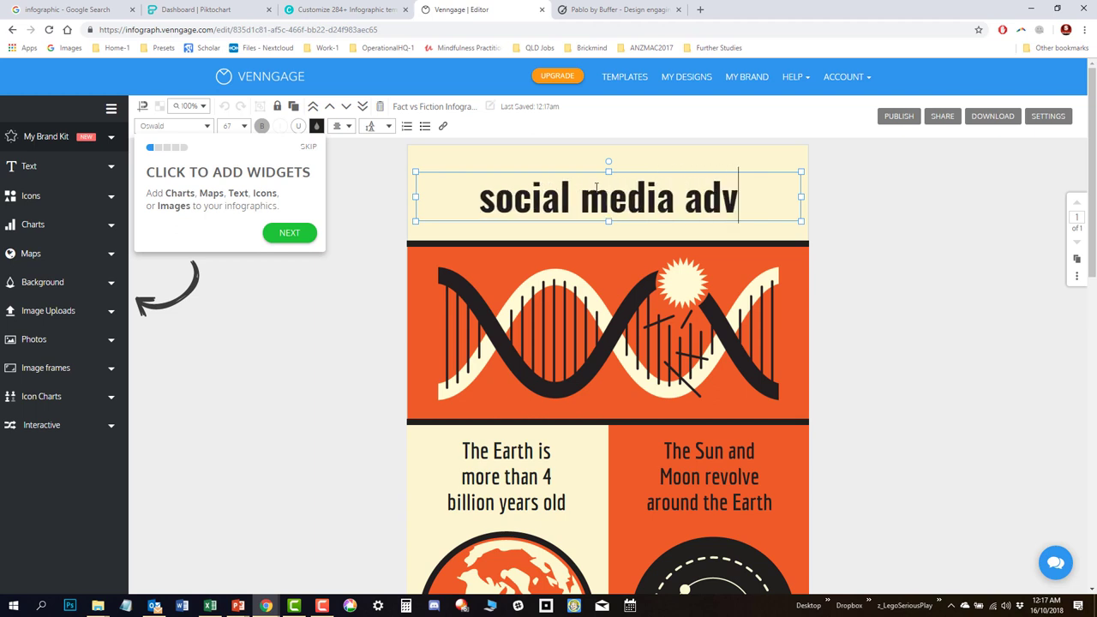
pyautogui.write('ertising')
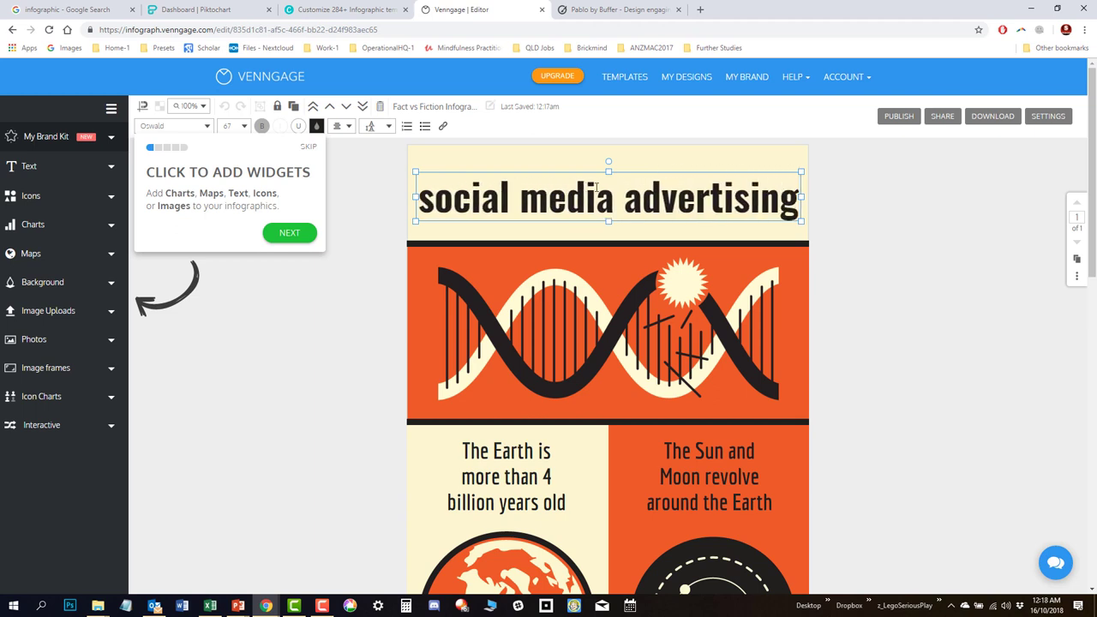
pyautogui.scroll(-2, 595, 186)
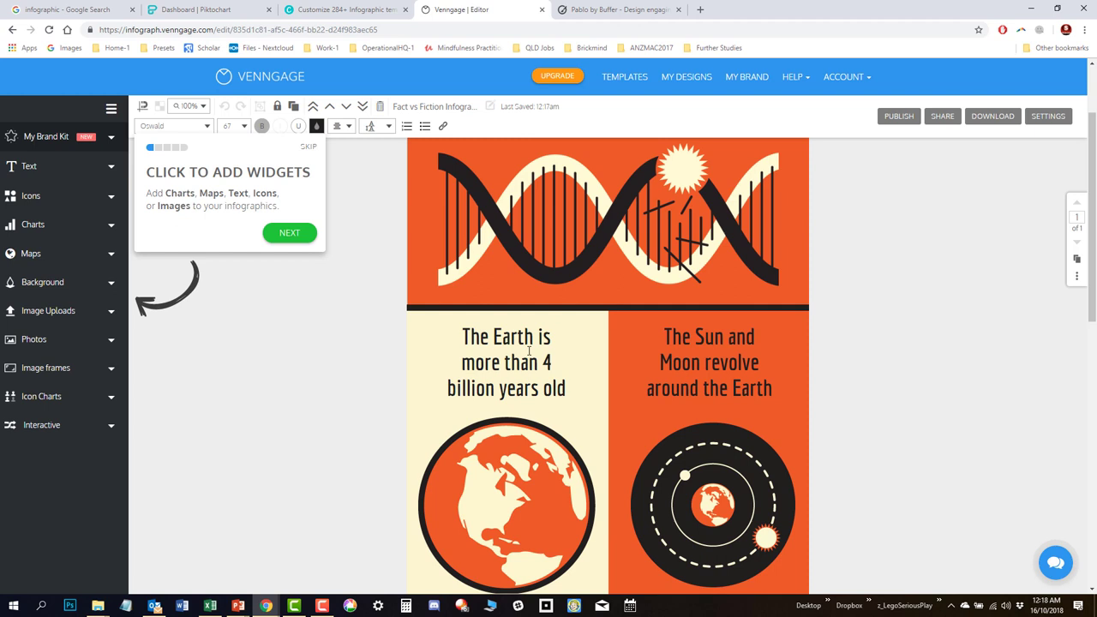
pyautogui.doubleClick(529, 352)
pyautogui.write('Invest?')
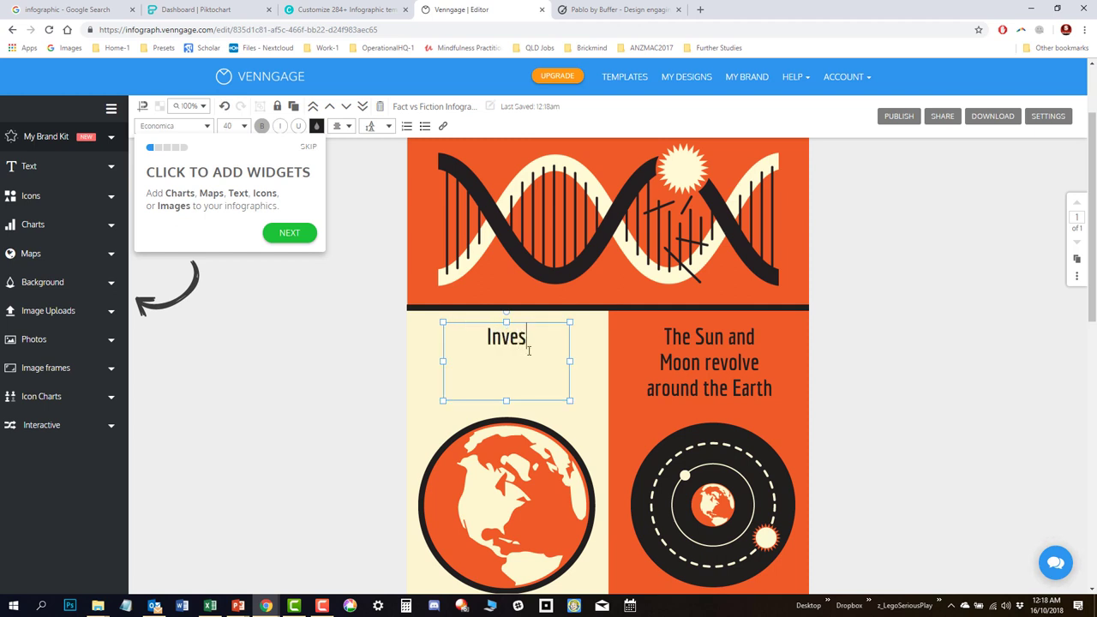
pyautogui.doubleClick(672, 358)
pyautogui.write('D')
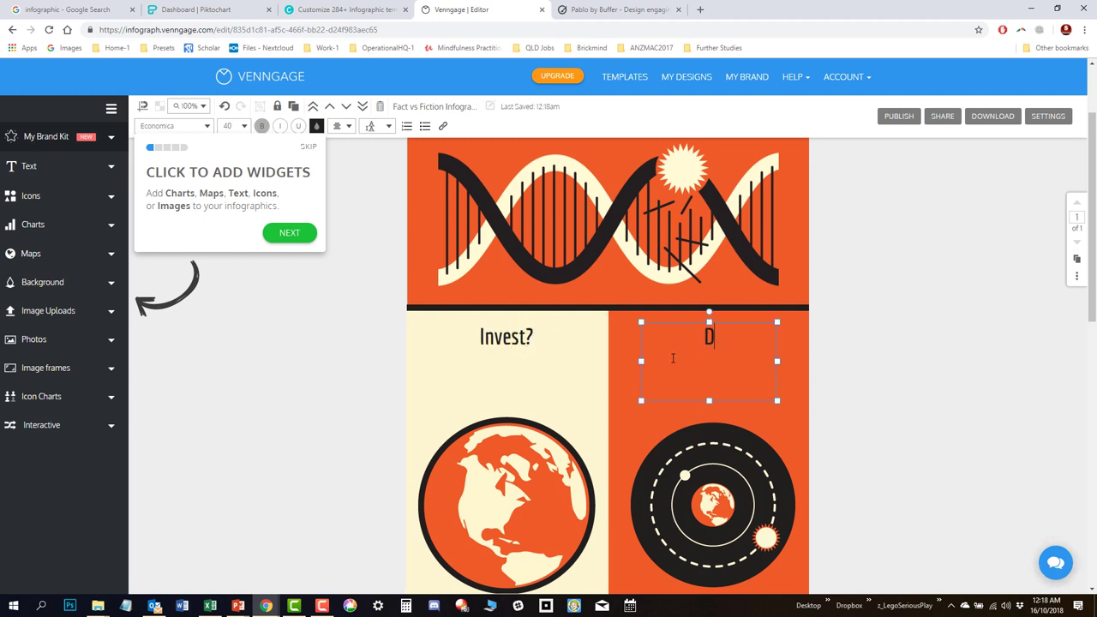
pyautogui.write('ivest?')
# Select the left globe illustration and begin editing 'The Sun will burn out' statement
pyautogui.scroll(-3, 673, 358)
pyautogui.scroll(2, 600, 369)
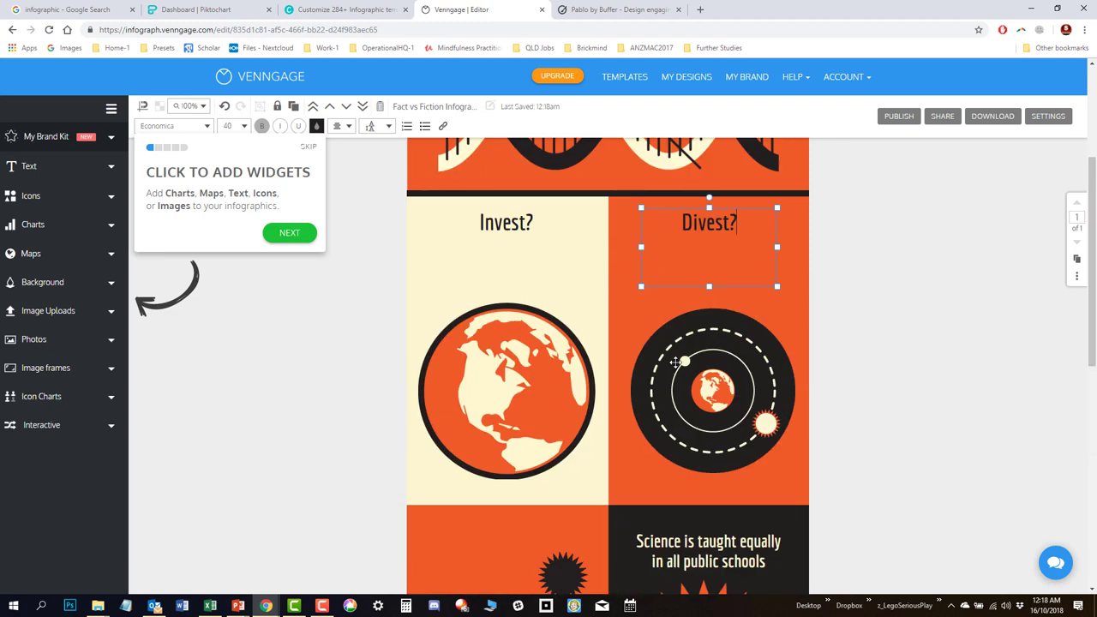
pyautogui.click(533, 381)
pyautogui.scroll(-3, 533, 380)
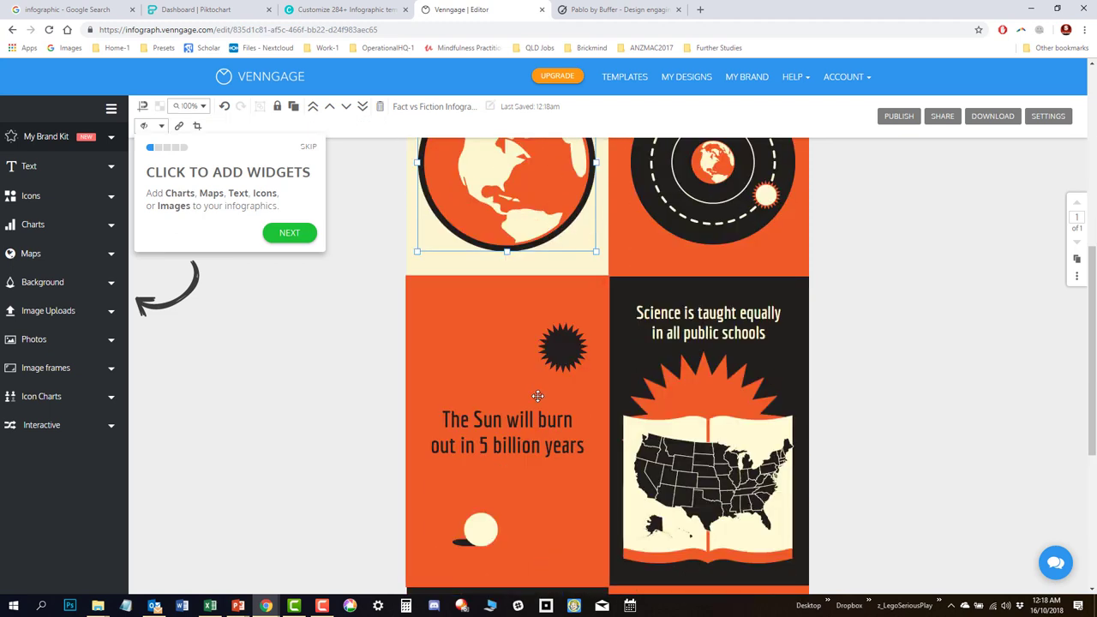
pyautogui.doubleClick(525, 443)
# Preview the premium Australia map from Venngage's Maps library, then close the preview
pyautogui.click(92, 253)
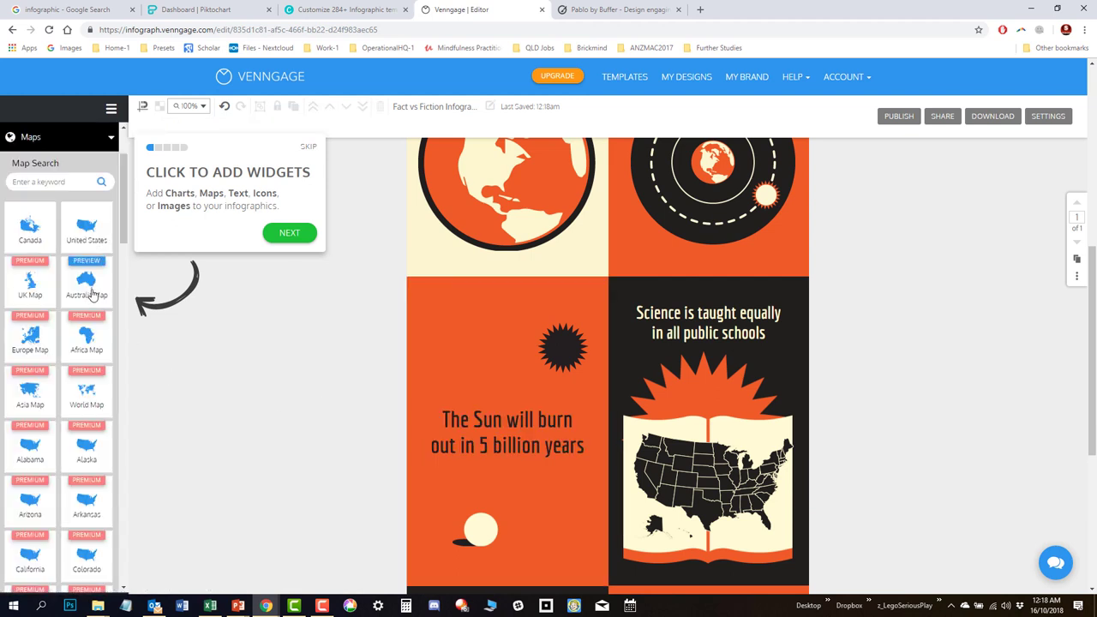
pyautogui.click(89, 289)
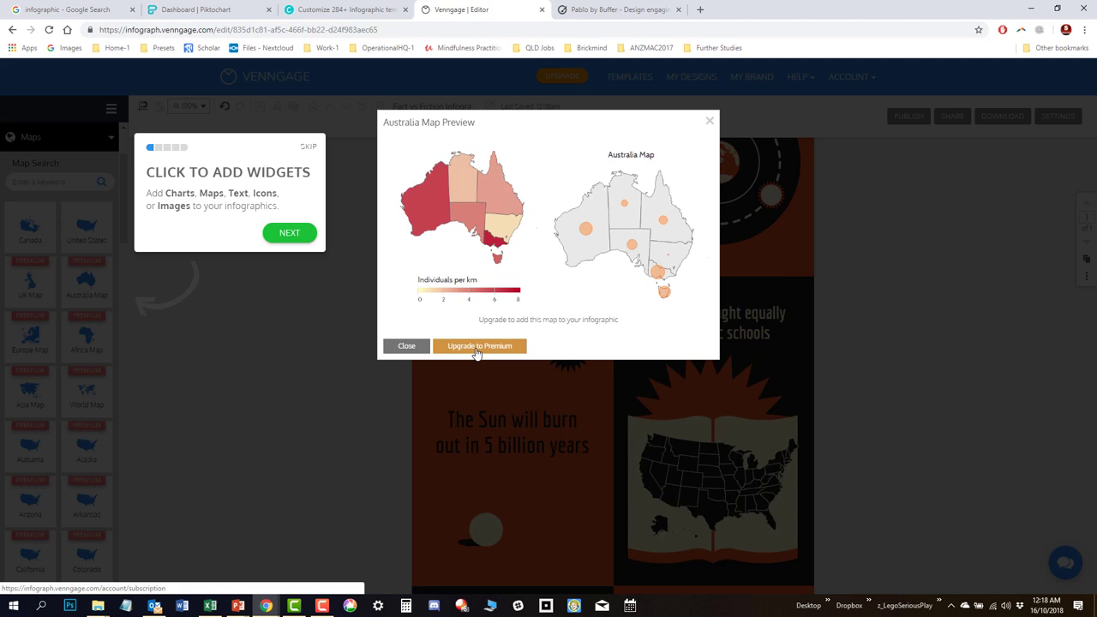
pyautogui.click(392, 346)
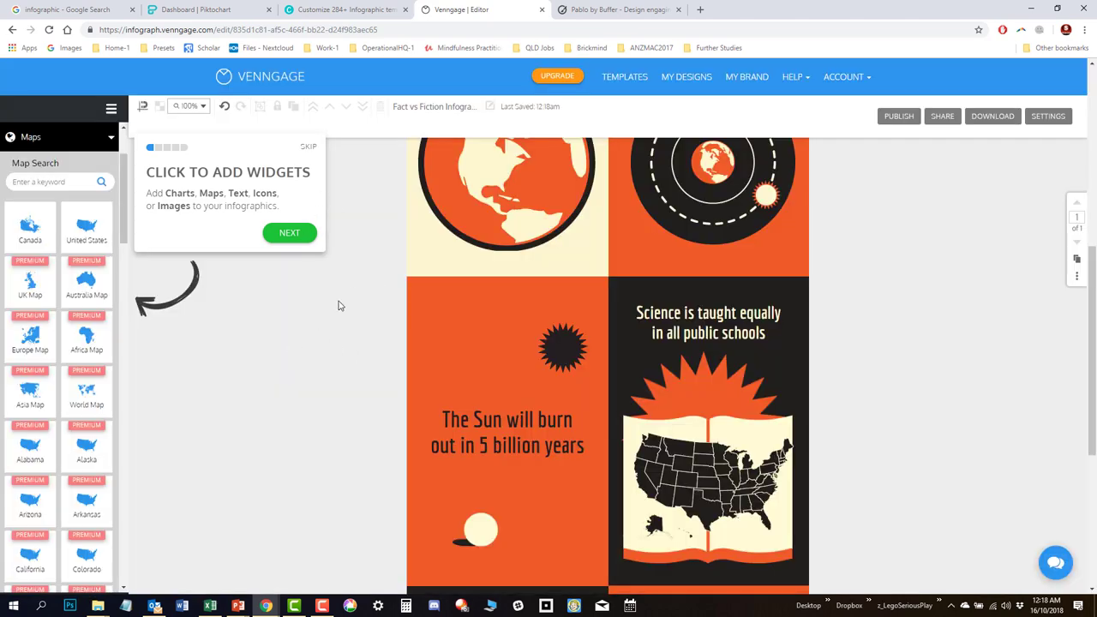
pyautogui.scroll(5, 338, 306)
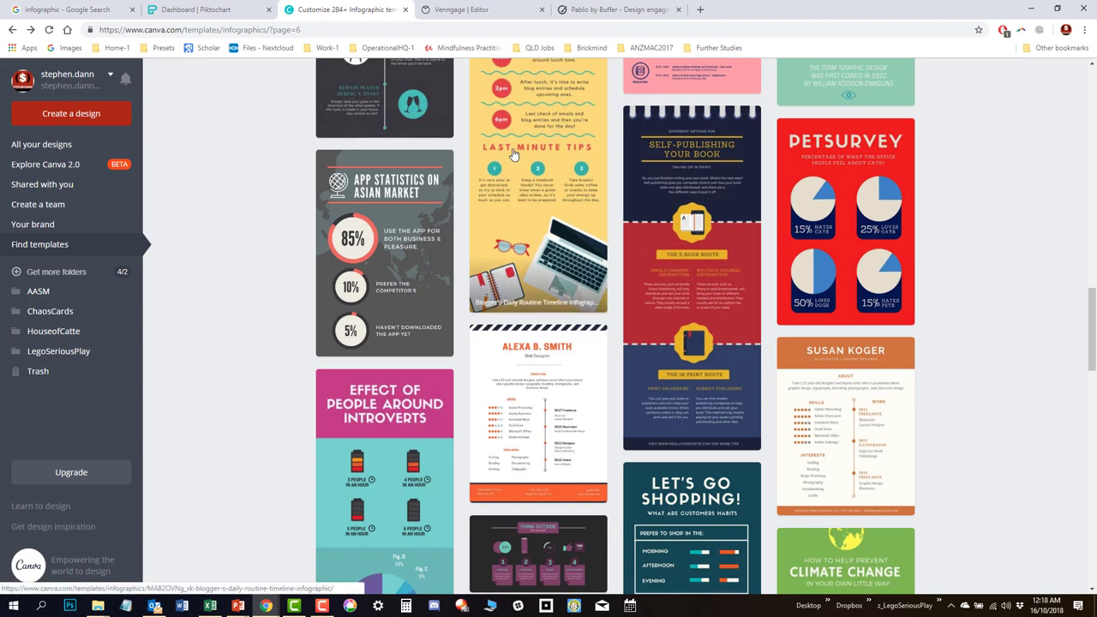
# Filter Canva's infographic templates to Business and scroll through the results
pyautogui.scroll(3, 514, 152)
pyautogui.scroll(10, 514, 152)
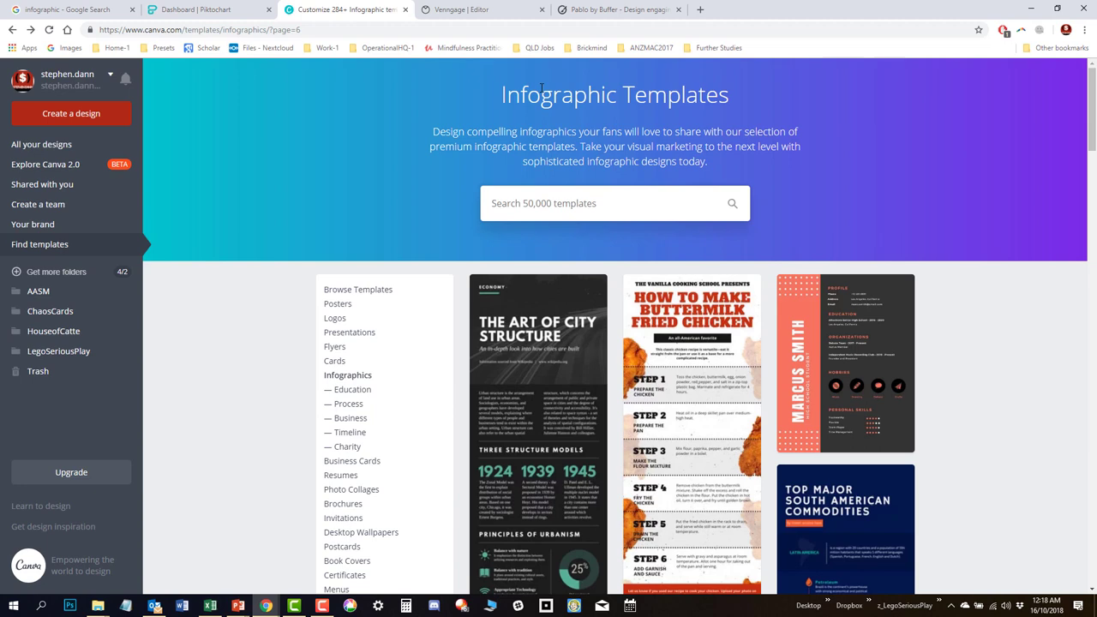
pyautogui.click(350, 419)
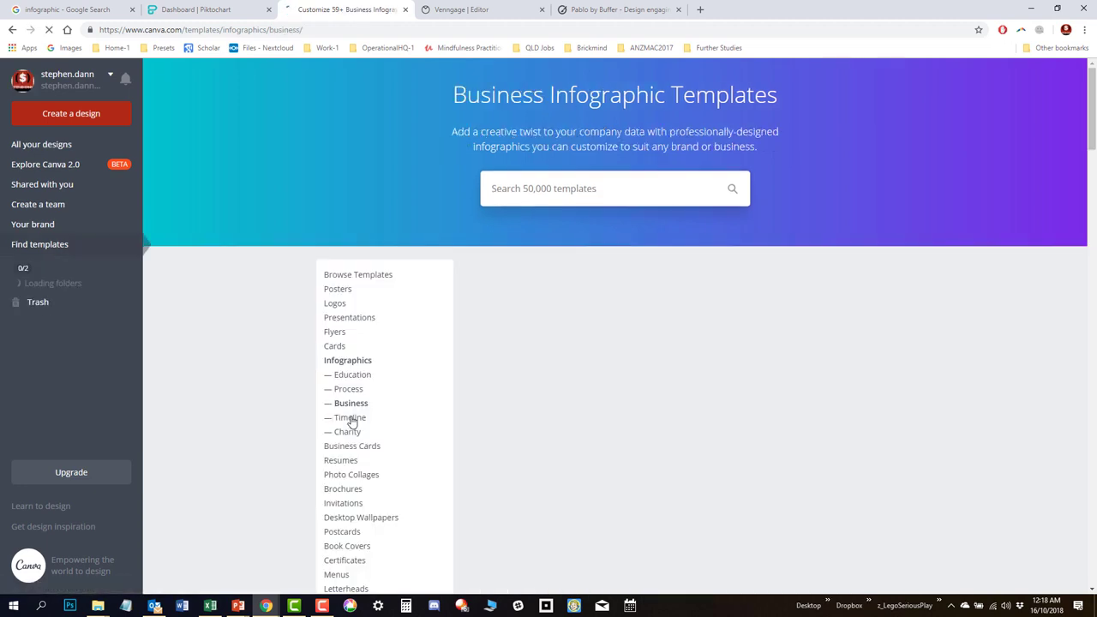
pyautogui.scroll(-2, 642, 431)
pyautogui.scroll(-9, 642, 431)
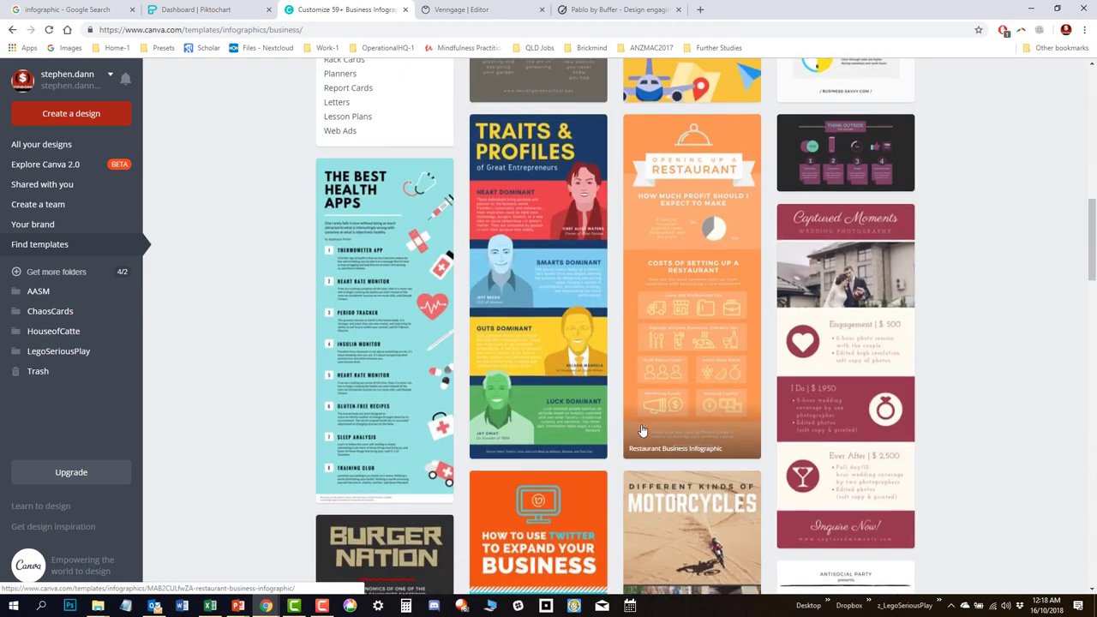
pyautogui.scroll(-4, 642, 430)
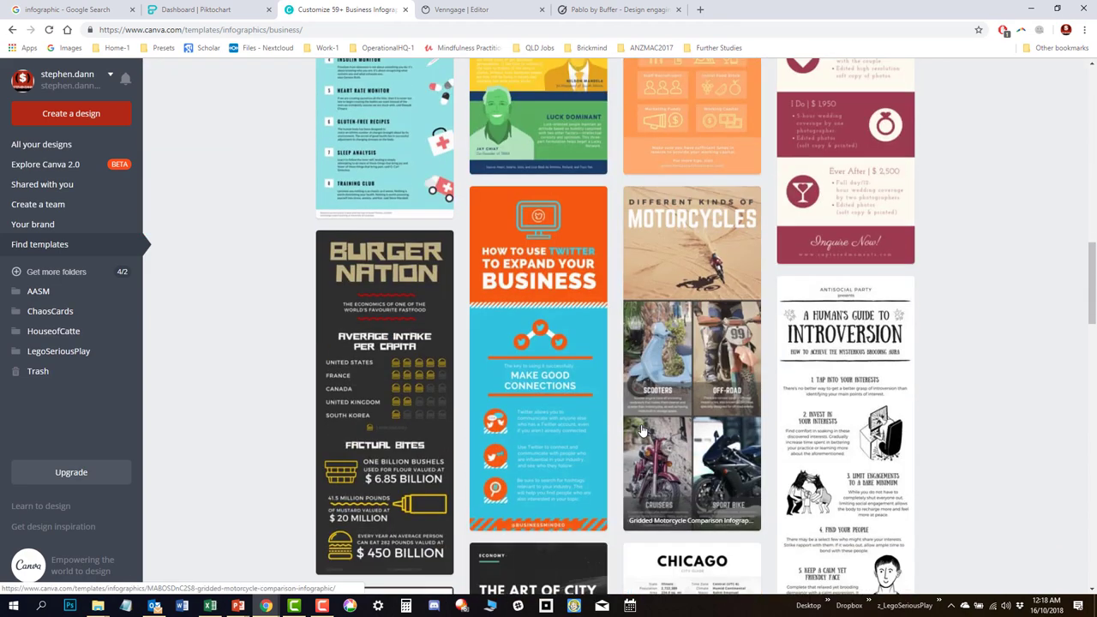
pyautogui.scroll(-10, 643, 431)
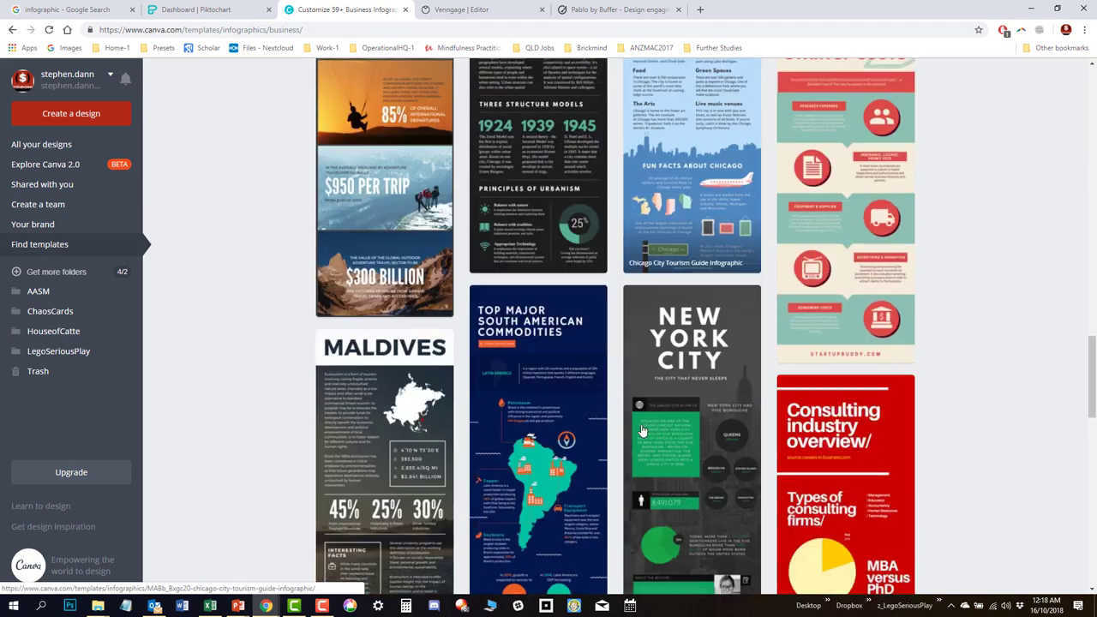
pyautogui.scroll(-6, 641, 430)
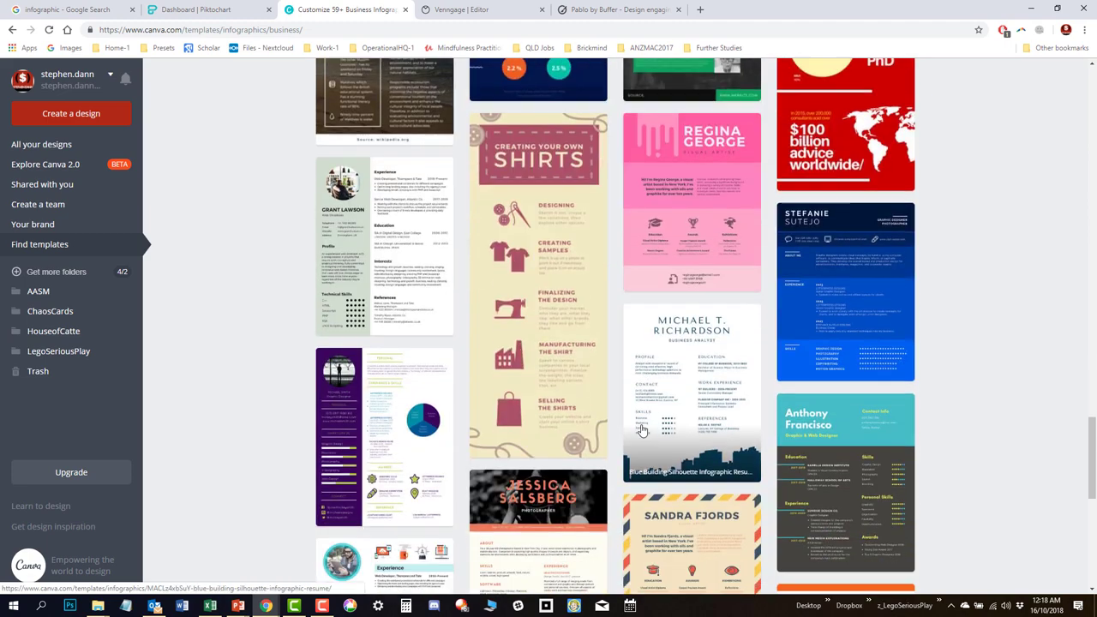
pyautogui.scroll(-6, 641, 431)
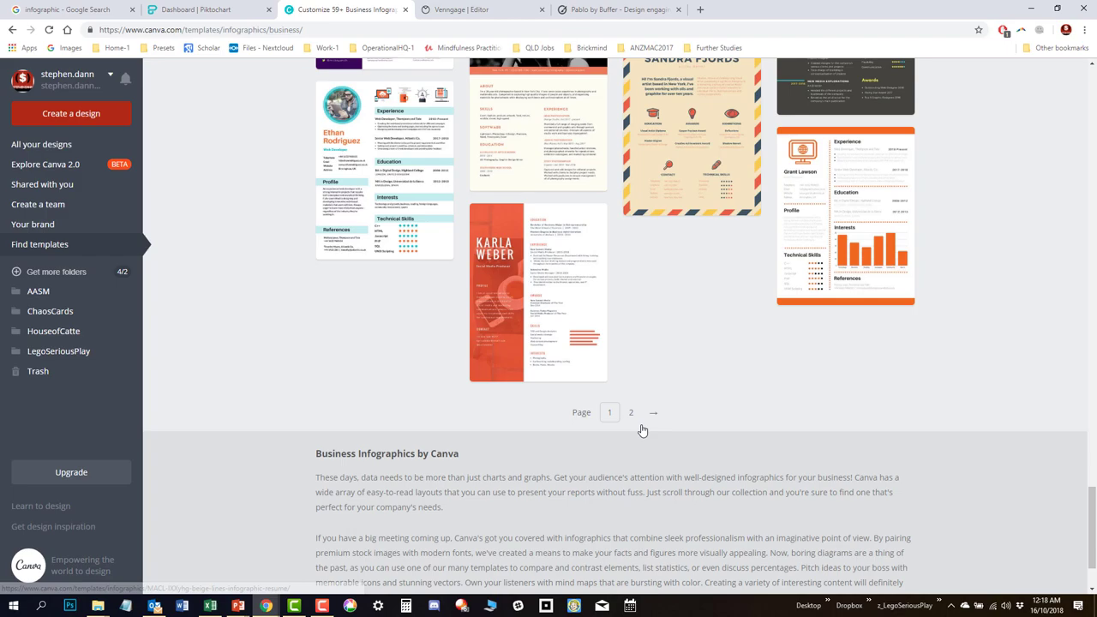
# Open the Class Schedules templates, then switch to the Piktochart Dashboard tab
pyautogui.scroll(15, 642, 429)
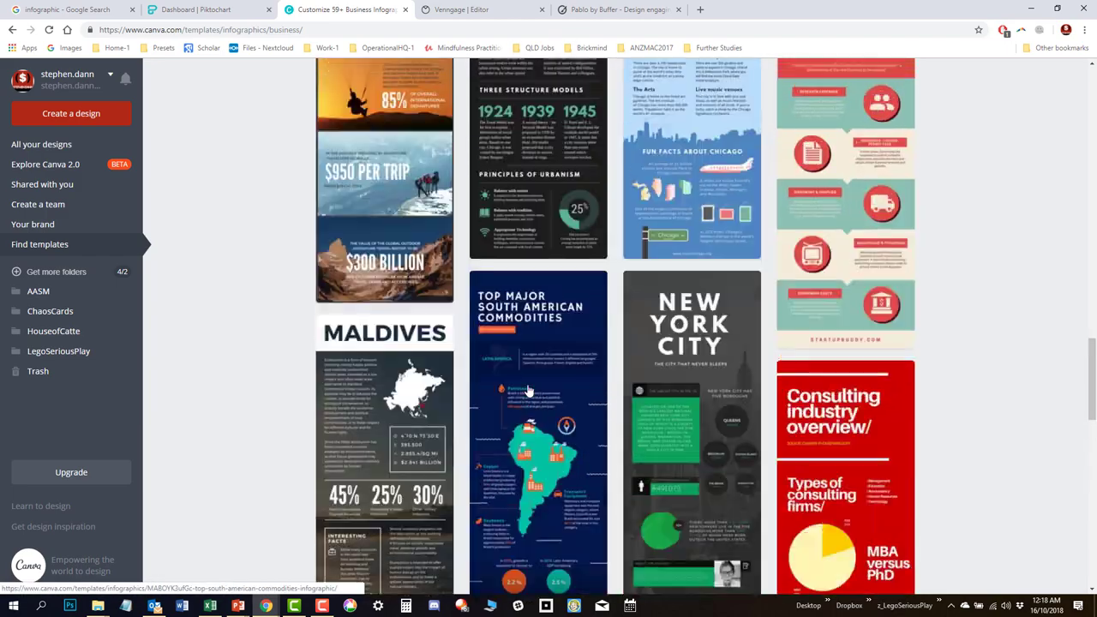
pyautogui.scroll(15, 528, 391)
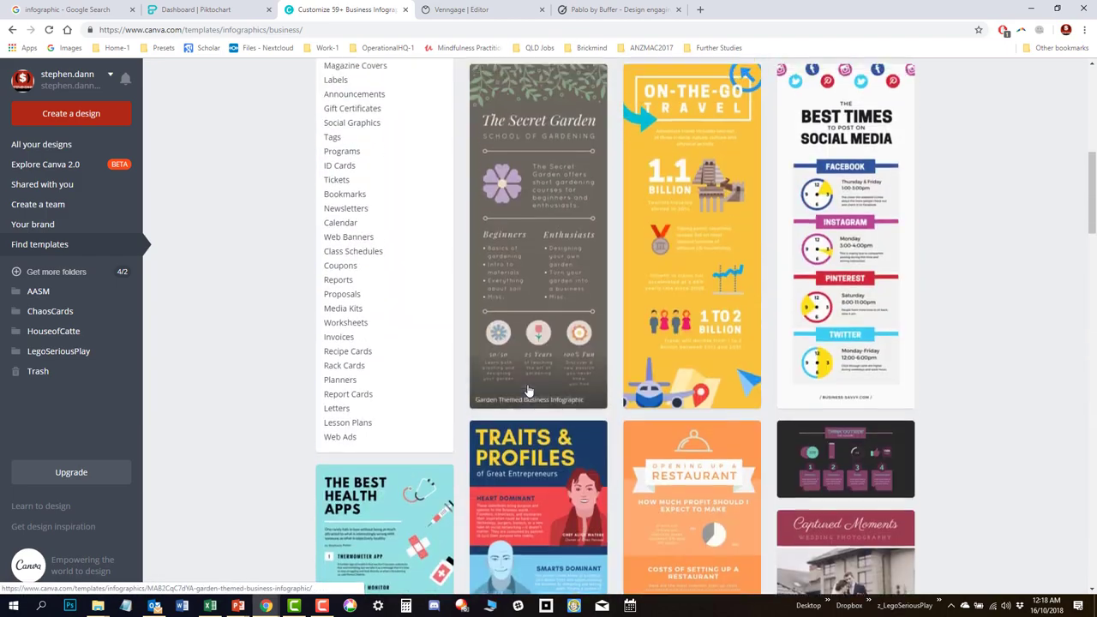
pyautogui.scroll(3, 528, 391)
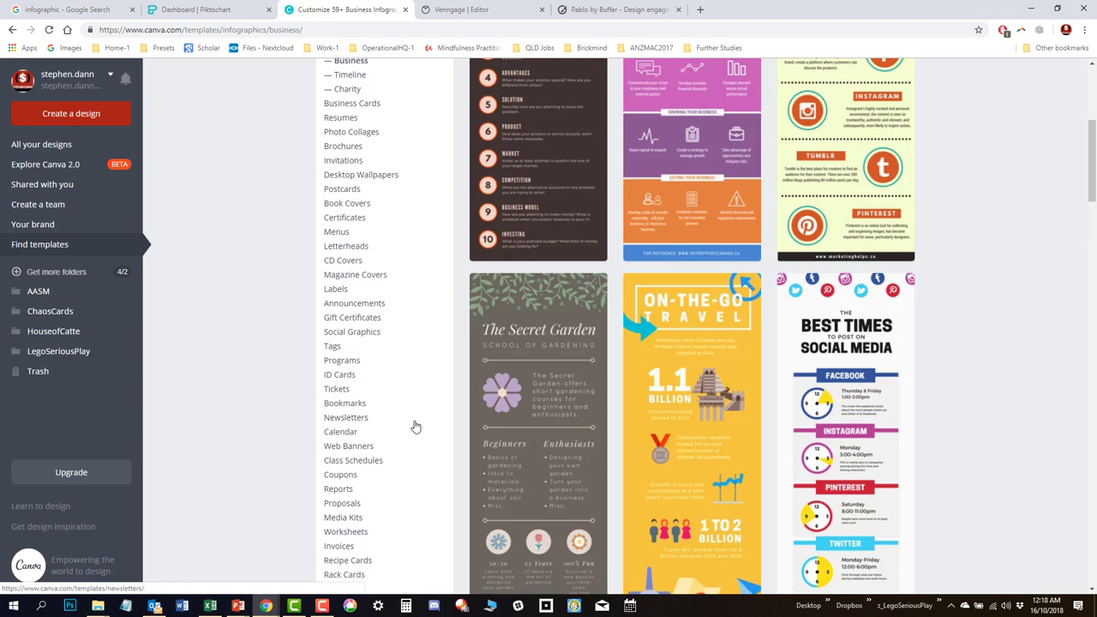
pyautogui.click(367, 462)
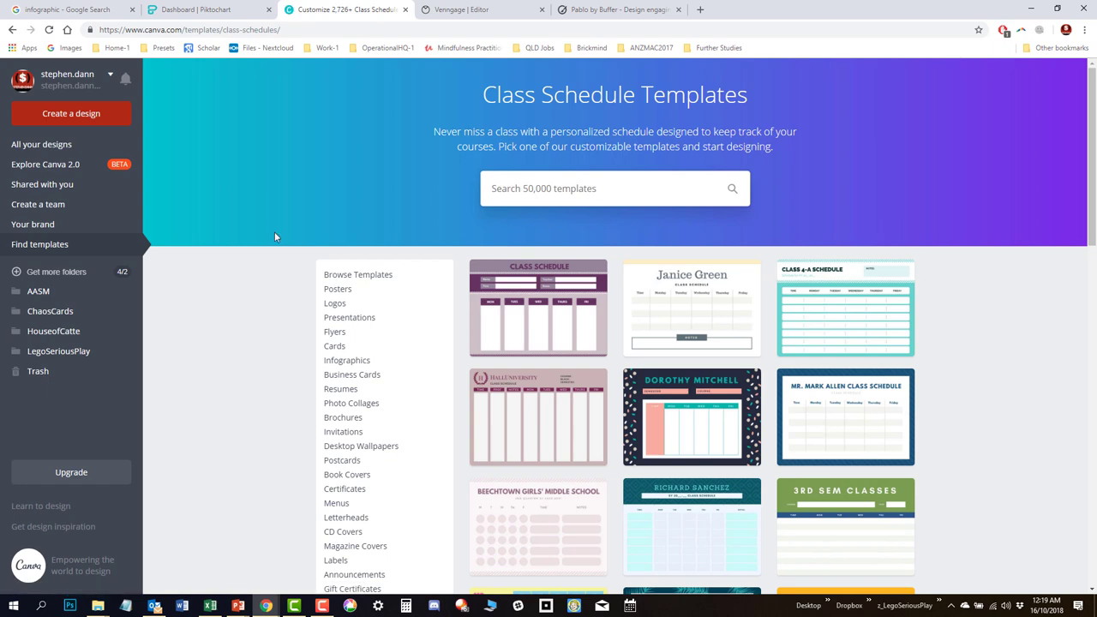
pyautogui.click(208, 7)
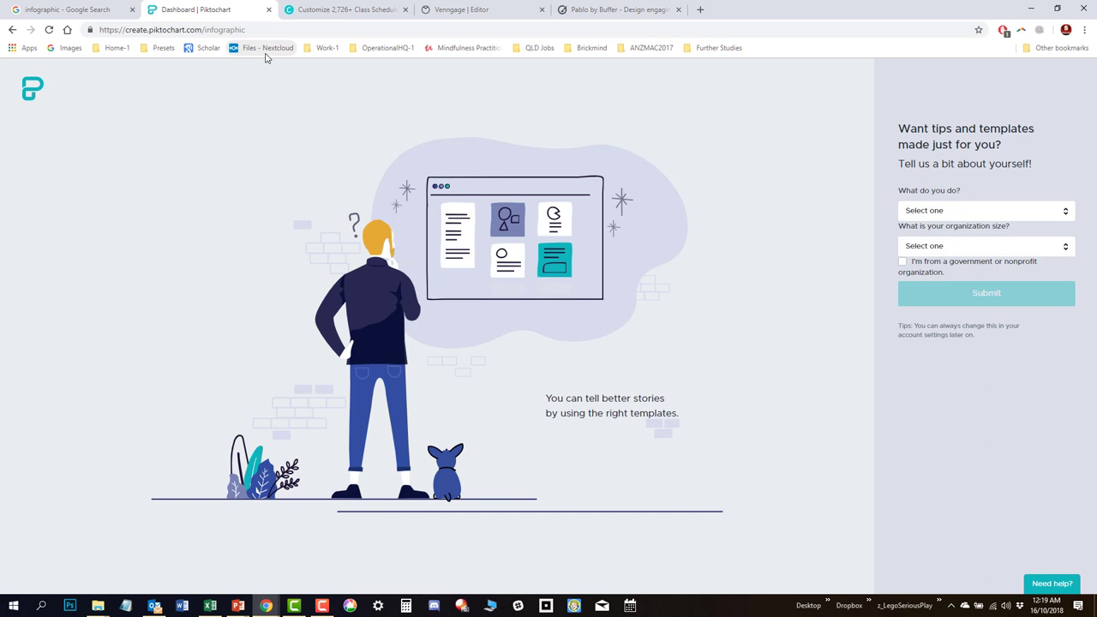
# Answer the survey: College/University educator, organisation size 11 - 100, government/nonprofit
pyautogui.click(978, 214)
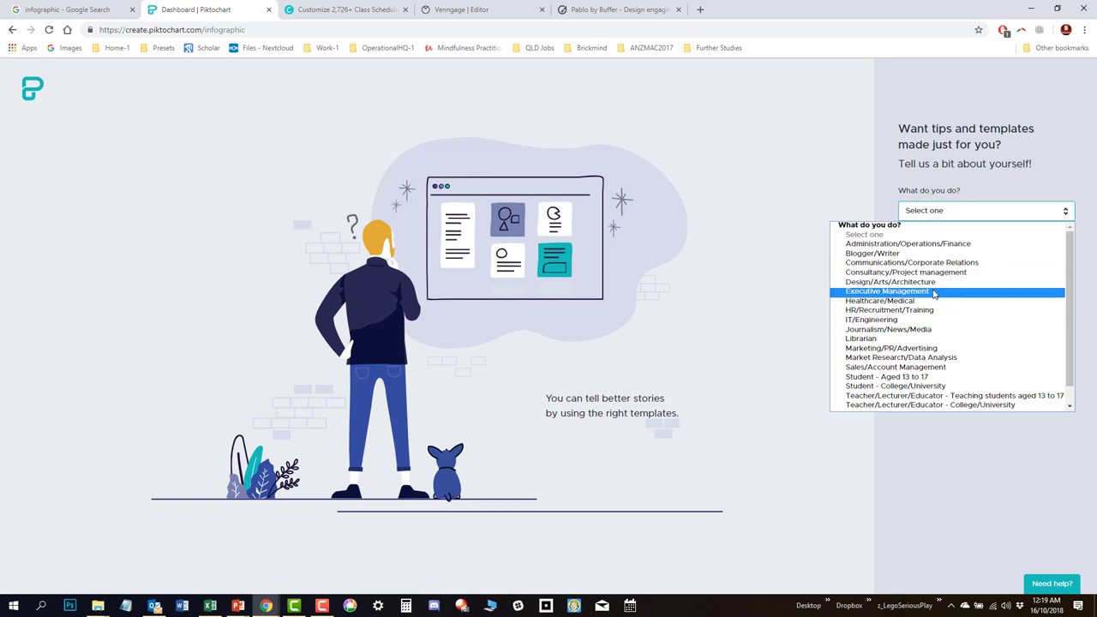
pyautogui.click(939, 405)
pyautogui.click(938, 247)
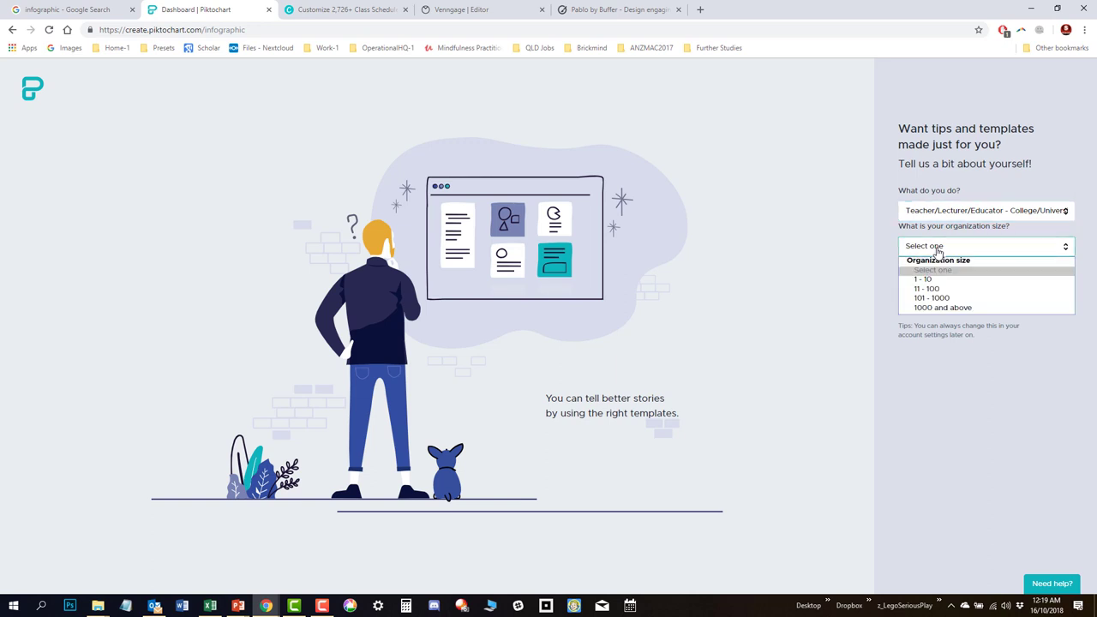
pyautogui.click(938, 290)
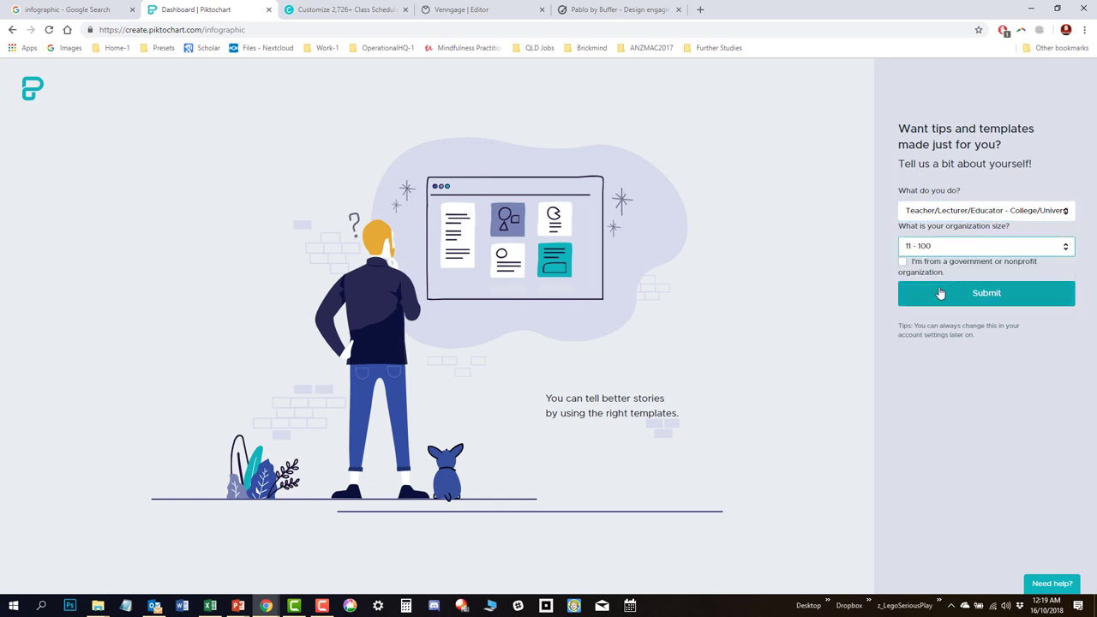
pyautogui.click(902, 262)
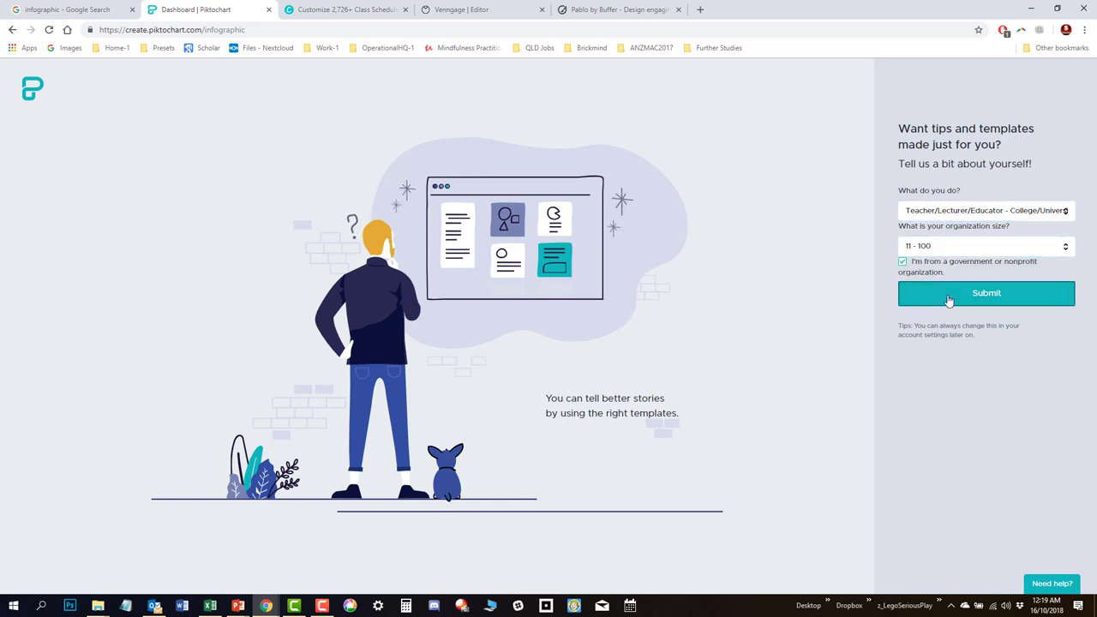
# Submit the profile answers and decline the insider tips emails with No, Thanks
pyautogui.click(948, 294)
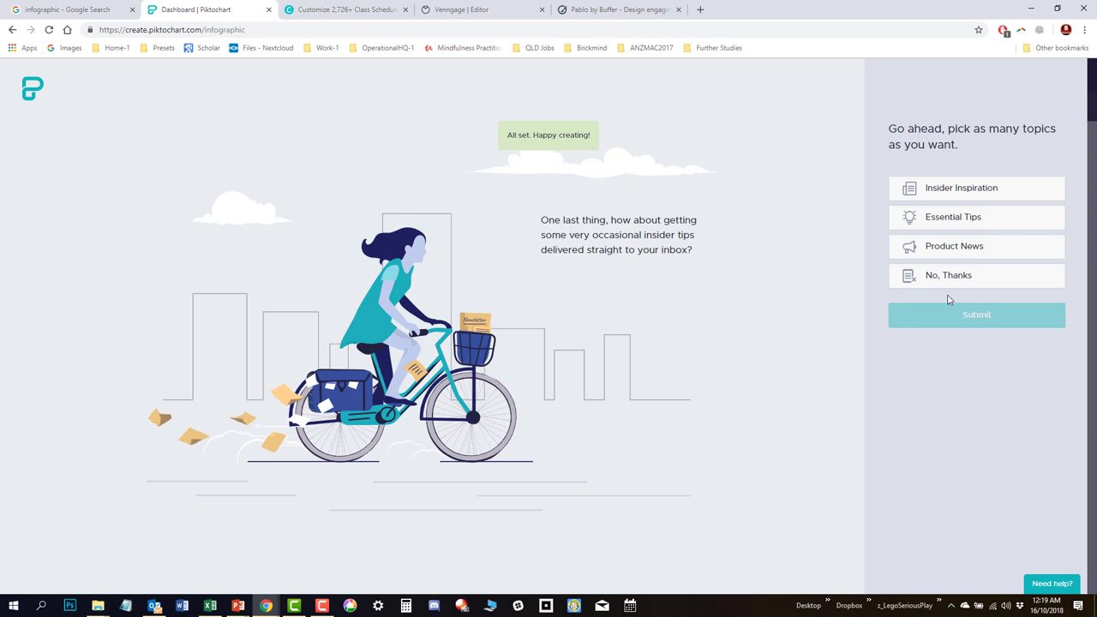
pyautogui.click(949, 271)
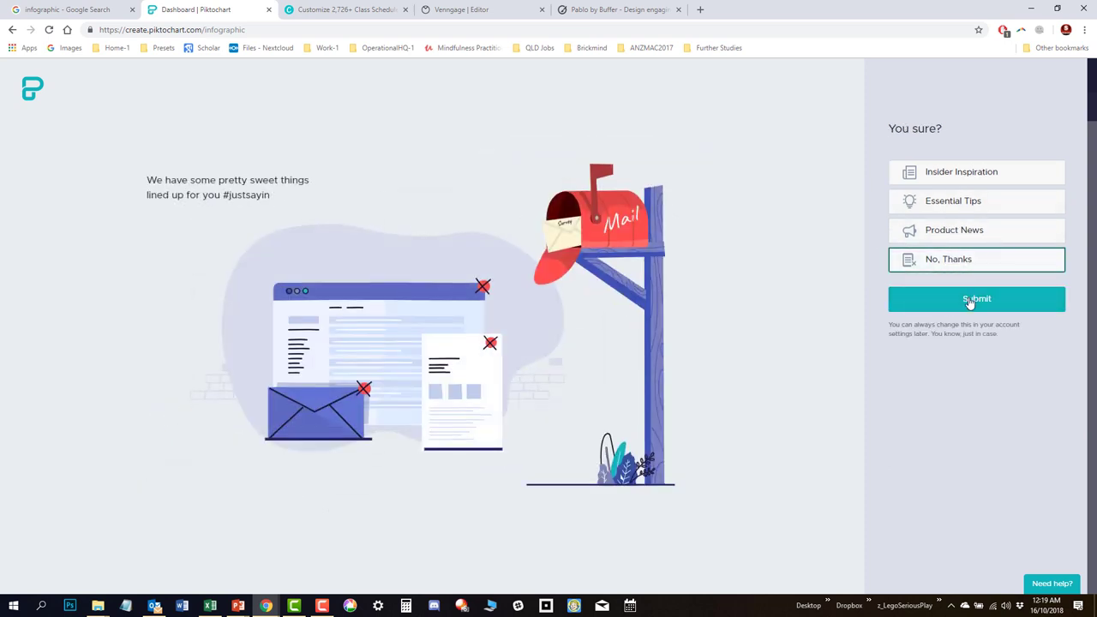
pyautogui.click(969, 304)
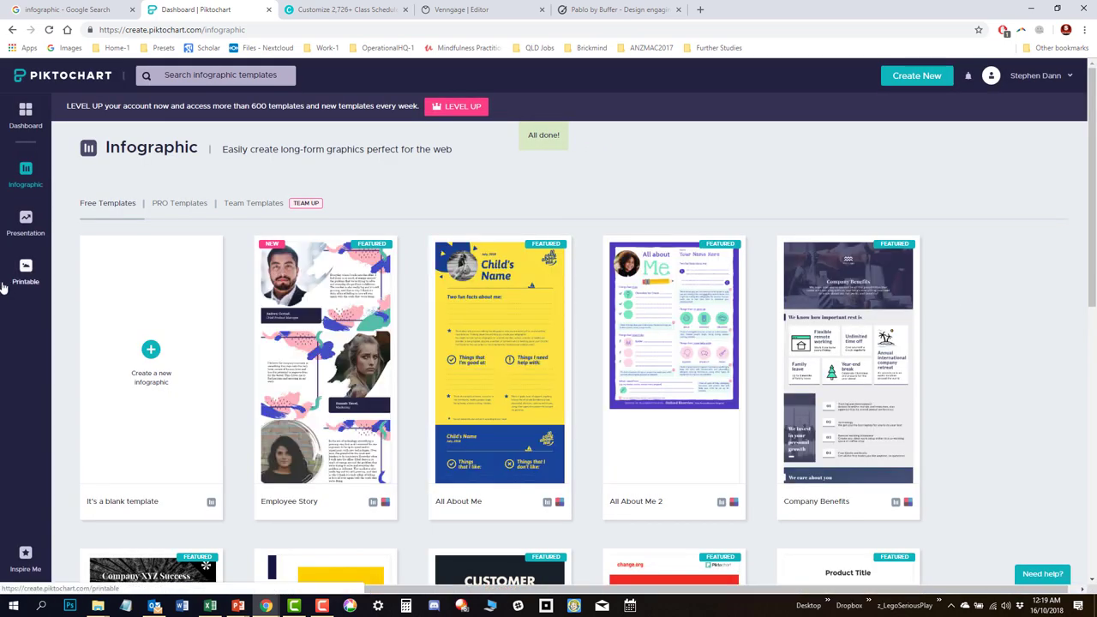
# Scroll through the How to Start template's colour, typeface and icon sections in the editor
pyautogui.scroll(-3, 649, 360)
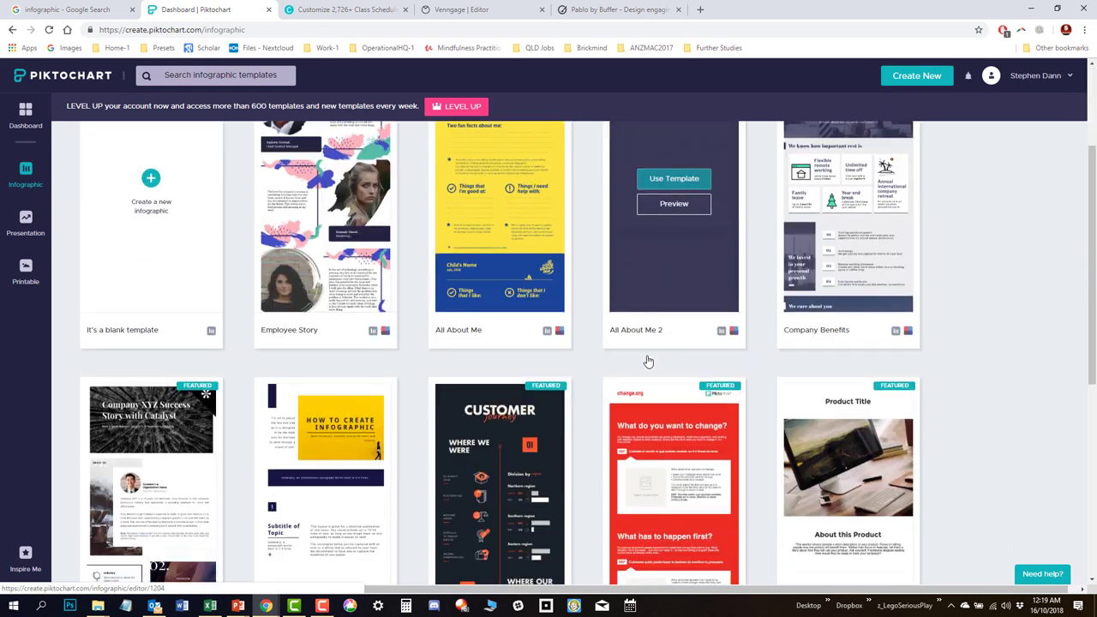
pyautogui.scroll(-1, 647, 360)
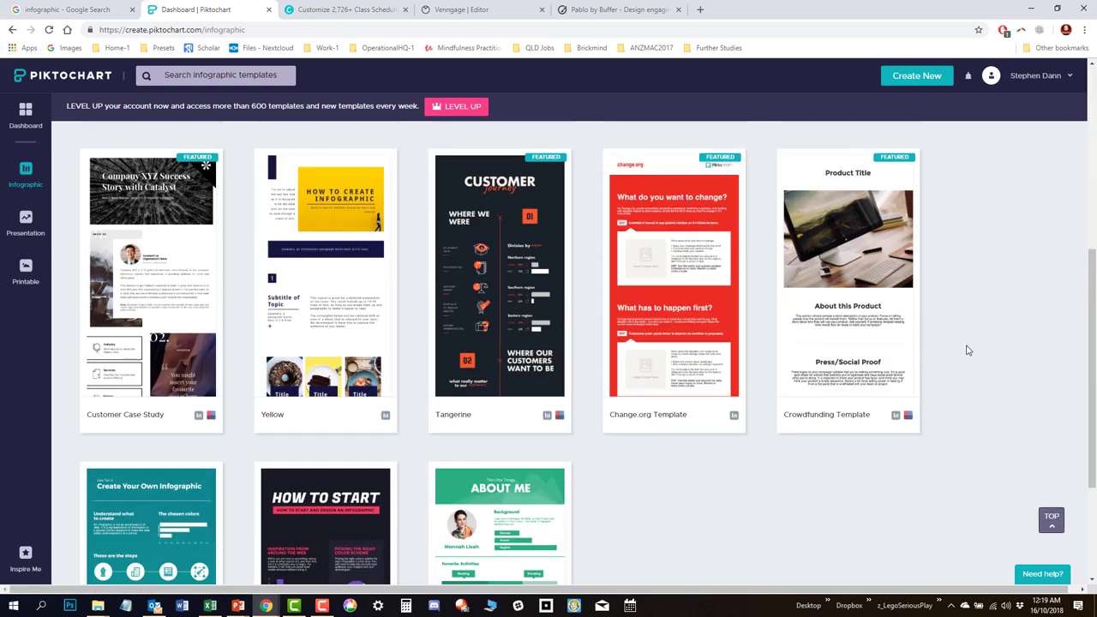
pyautogui.scroll(-2, 967, 349)
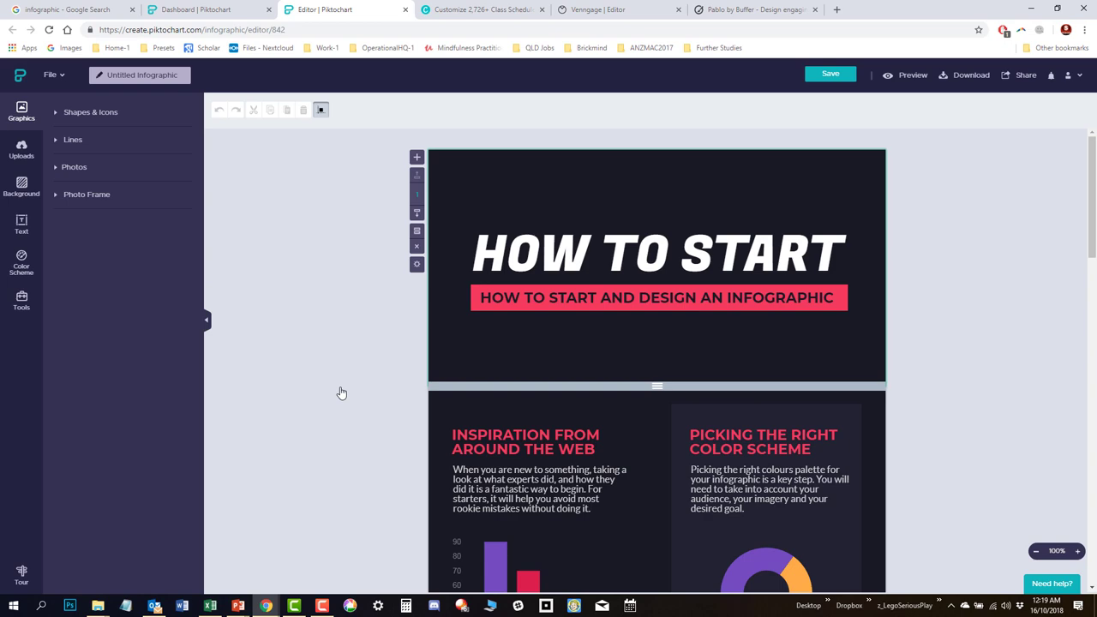
pyautogui.scroll(-15, 341, 392)
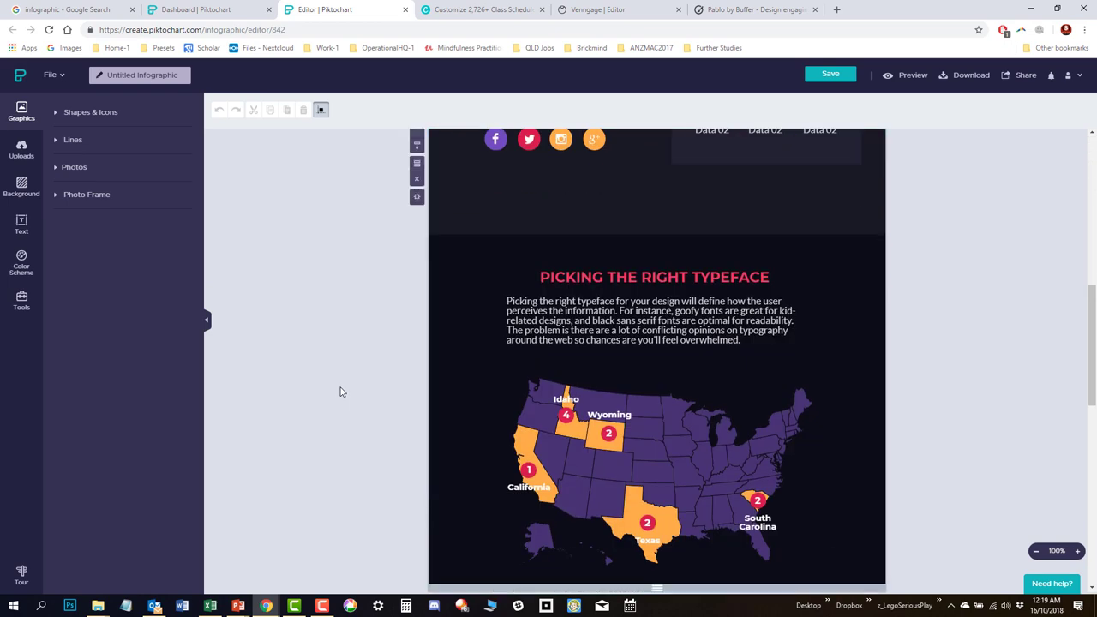
pyautogui.scroll(-3, 341, 393)
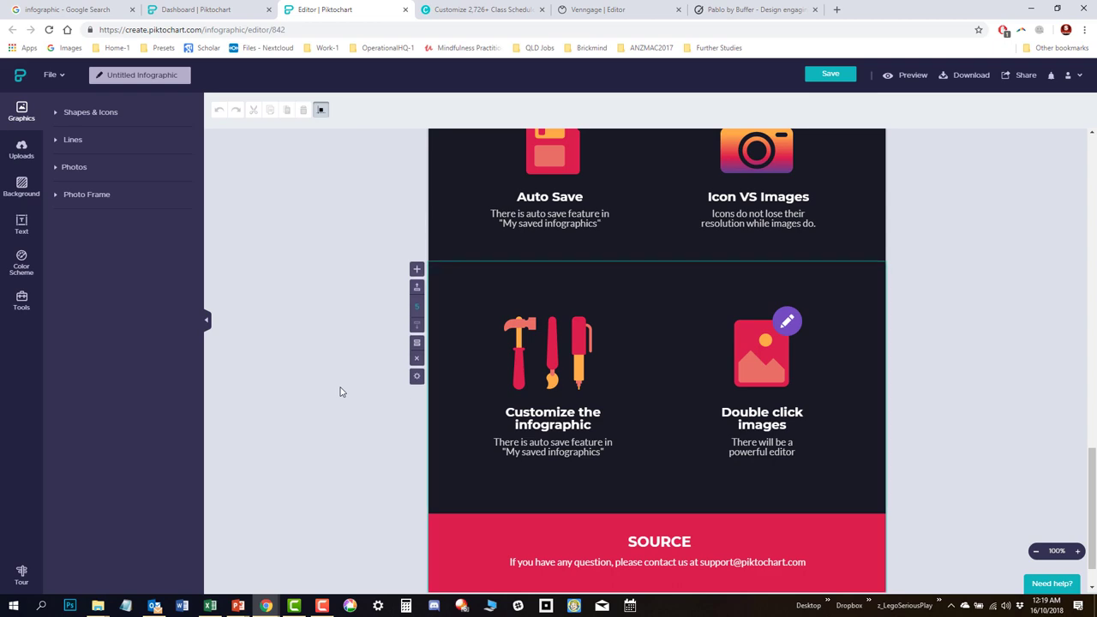
pyautogui.scroll(-1, 346, 394)
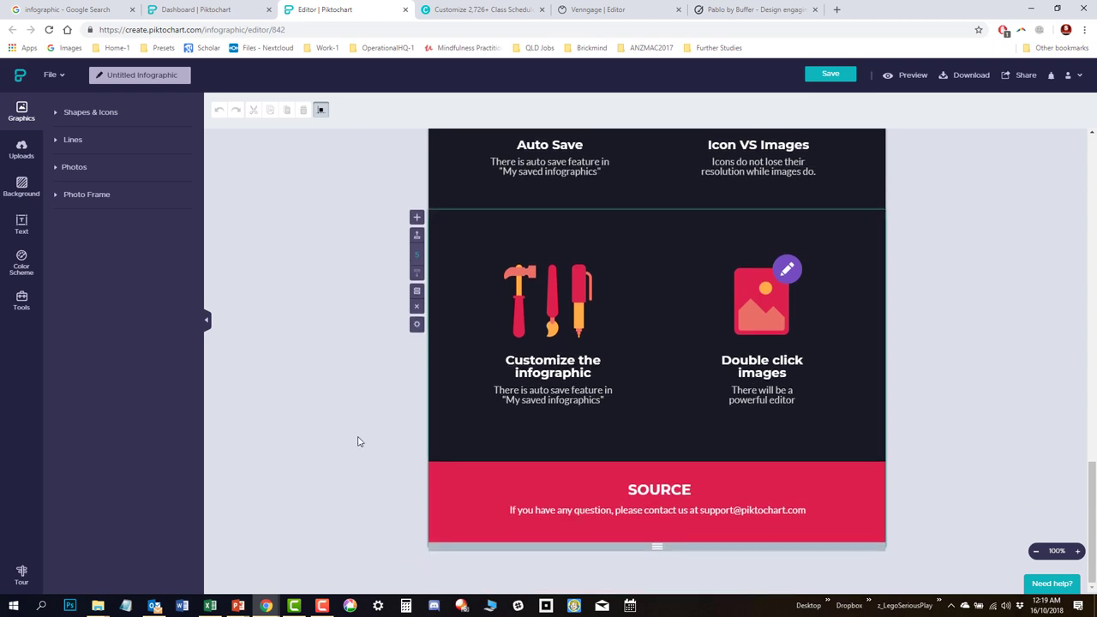
pyautogui.scroll(5, 360, 440)
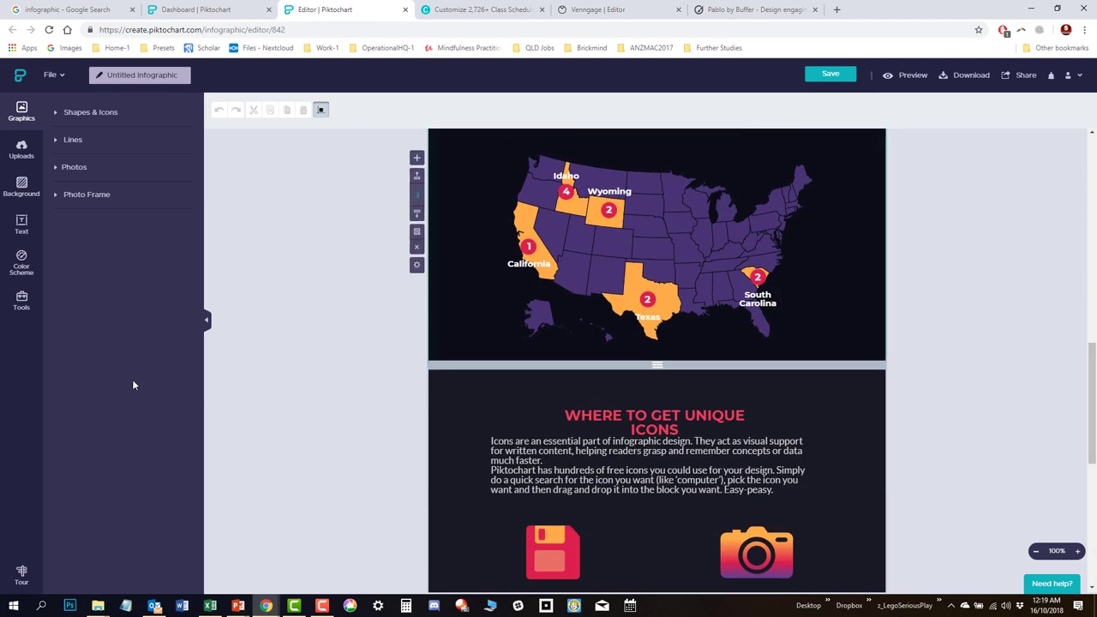
# Create a new blank infographic via File > Create New > Infographic
pyautogui.click(53, 76)
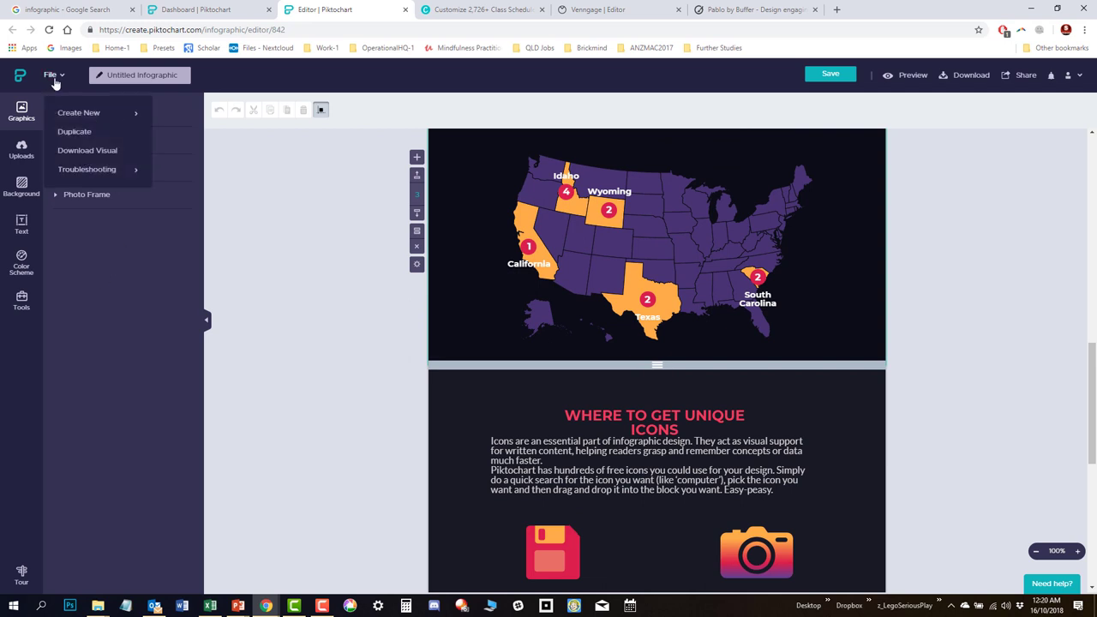
pyautogui.moveTo(89, 115)
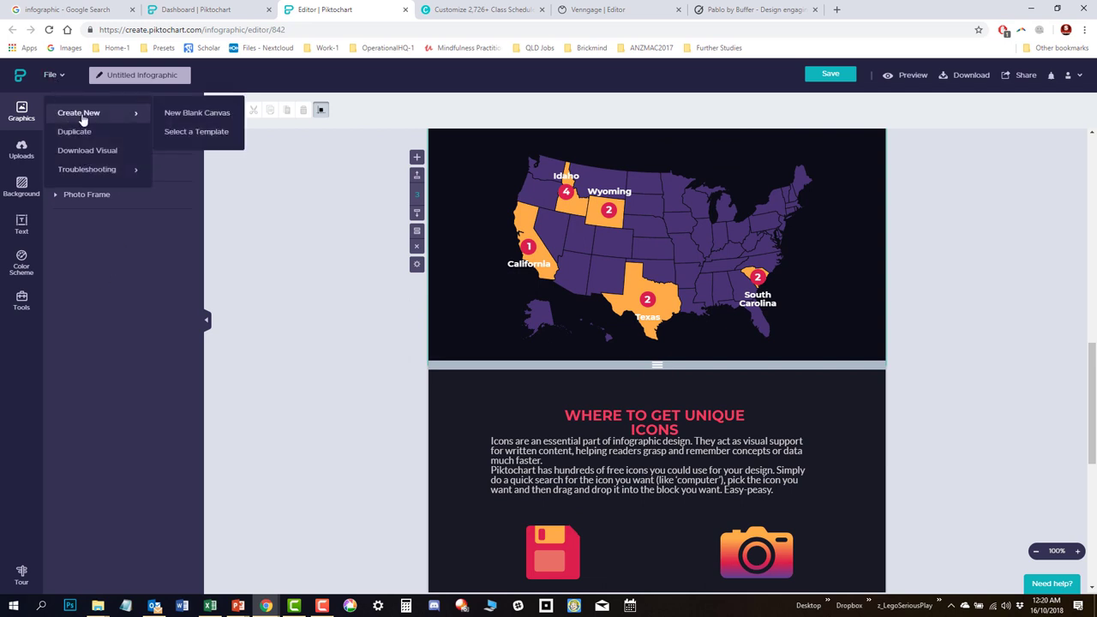
pyautogui.click(206, 133)
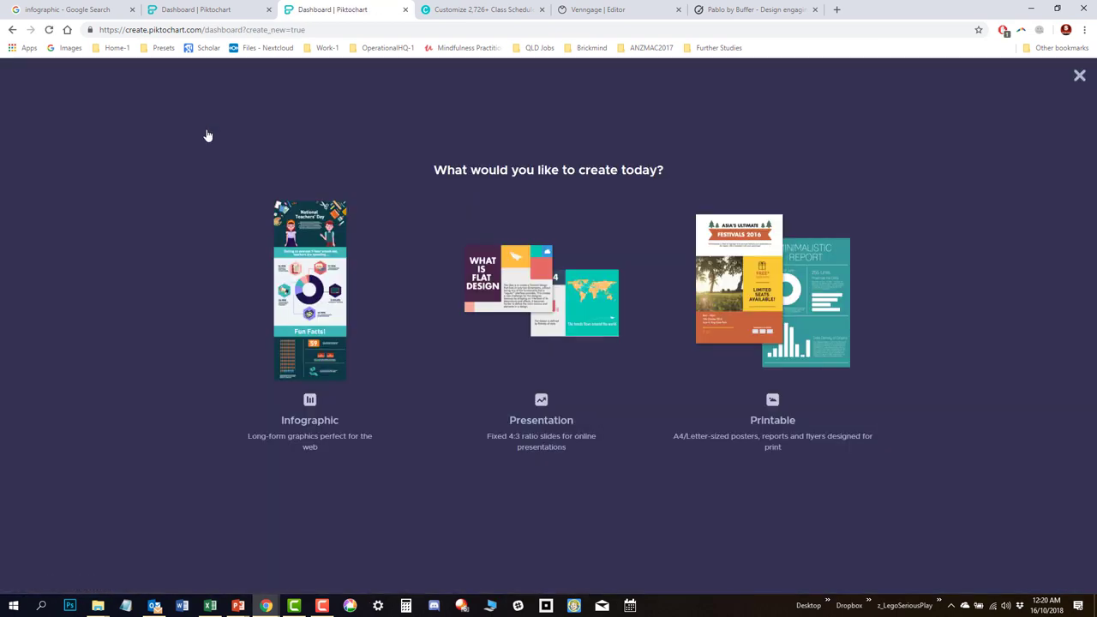
pyautogui.click(307, 292)
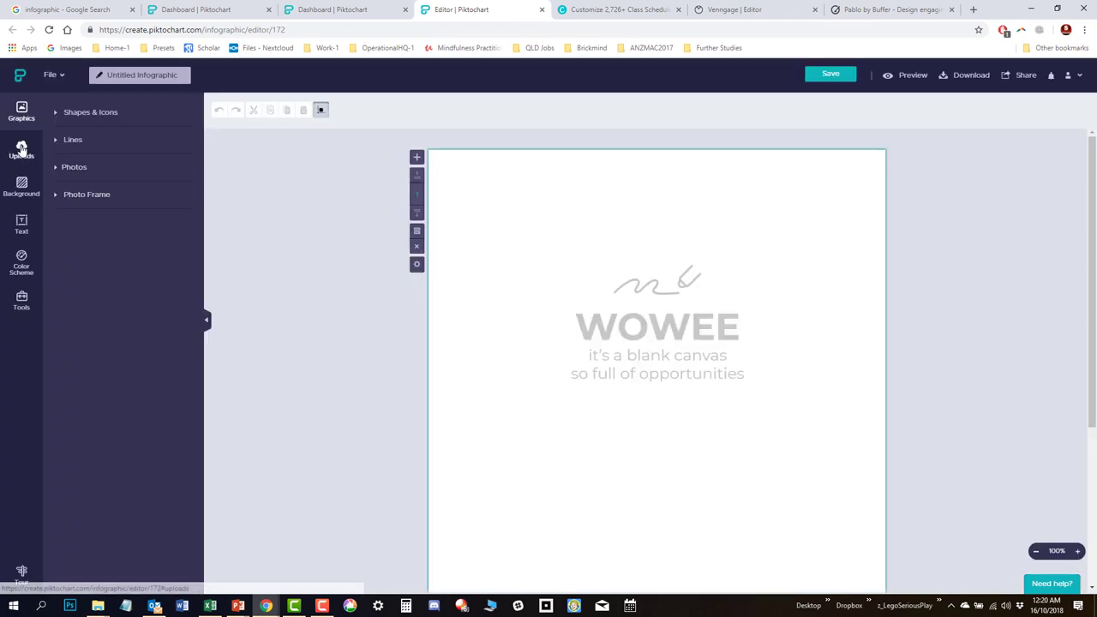
# Place a black hexagon and two outlined triangles beside it on the canvas
pyautogui.click(83, 114)
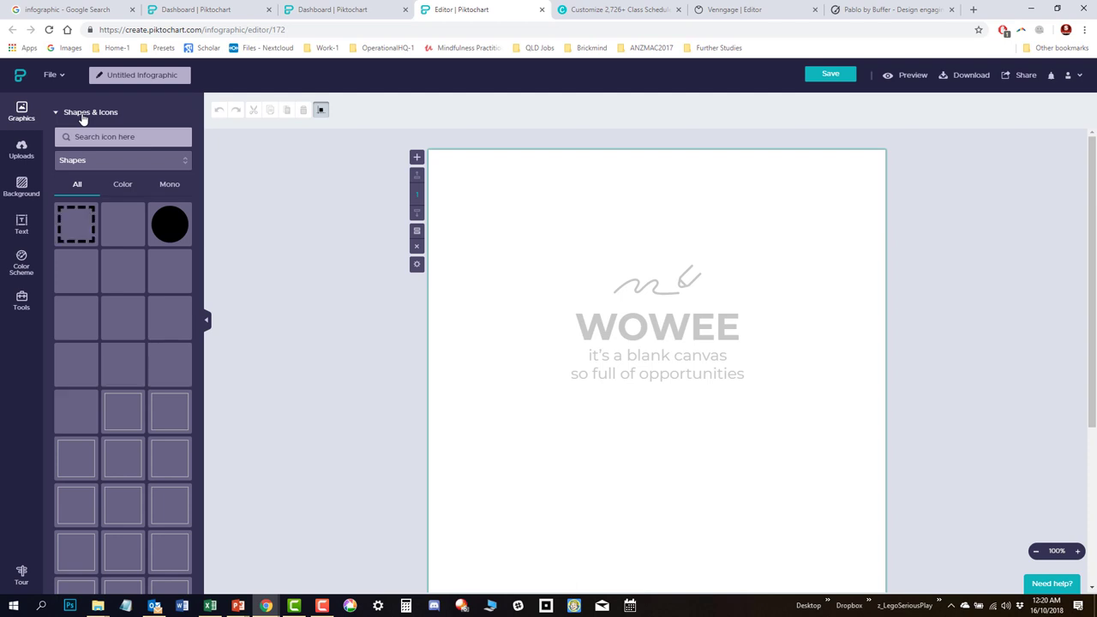
pyautogui.moveTo(165, 274); pyautogui.dragTo(557, 188)
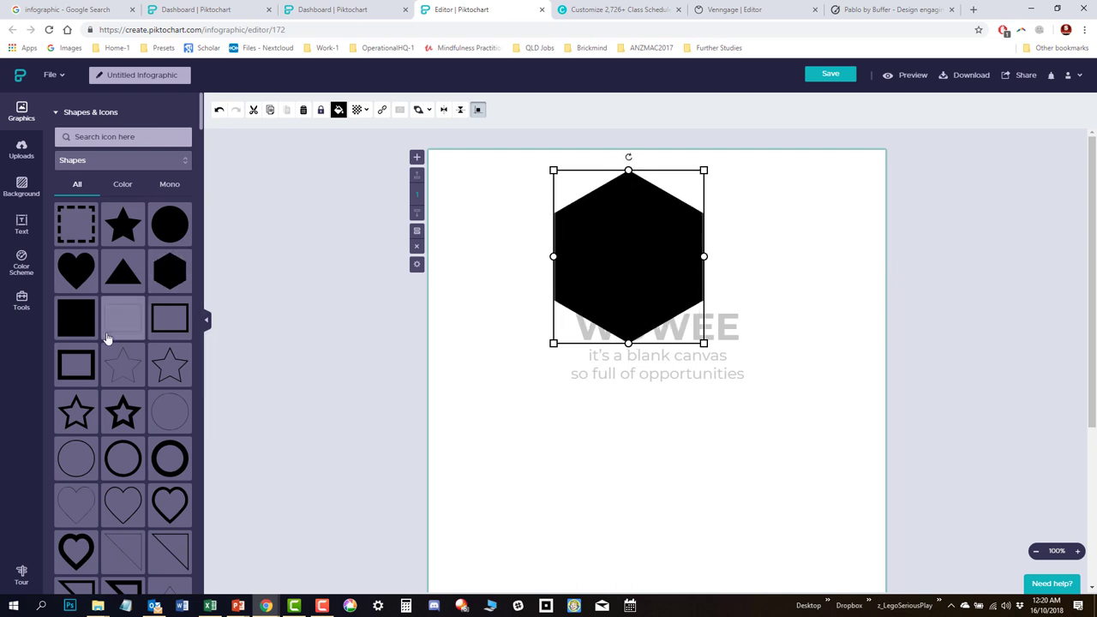
pyautogui.scroll(-2, 92, 383)
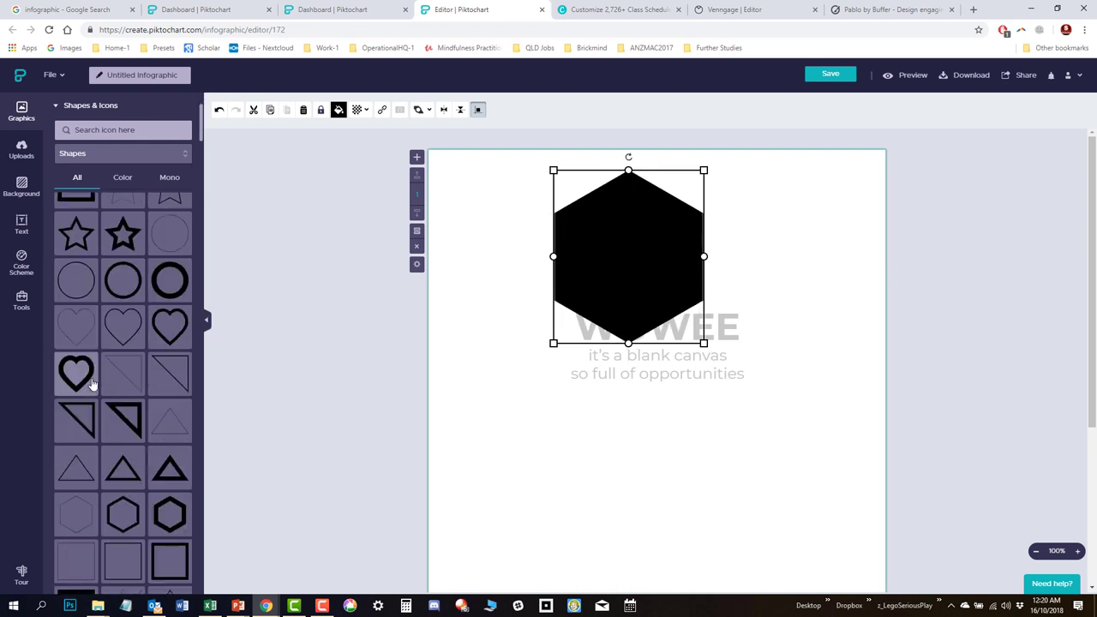
pyautogui.click(137, 420)
pyautogui.moveTo(615, 354); pyautogui.dragTo(521, 249)
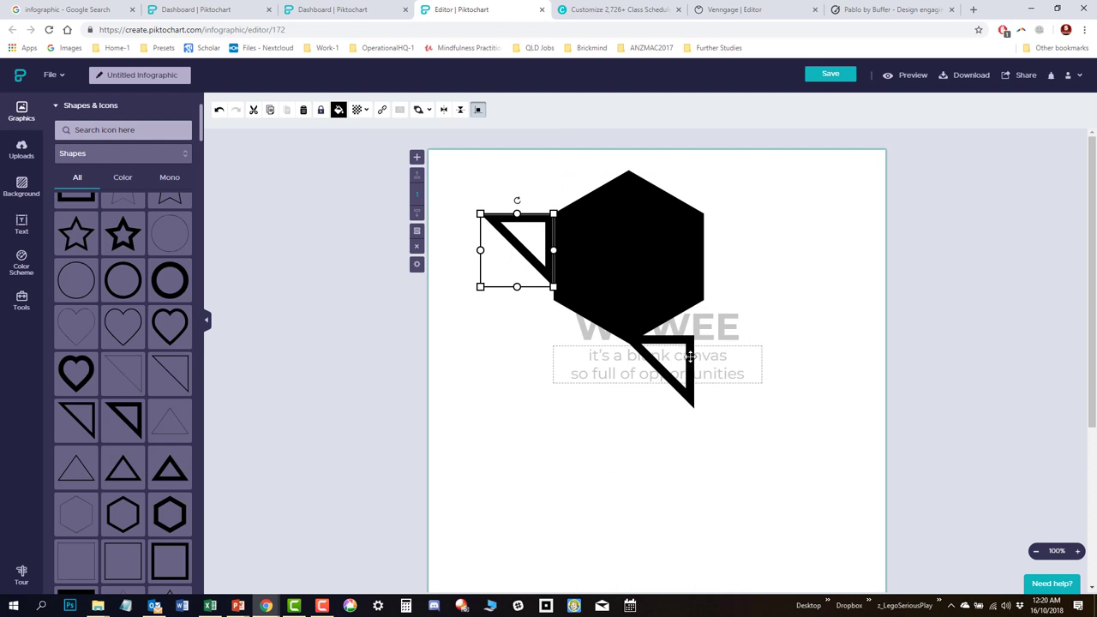
pyautogui.click(677, 299)
# Add a white rectangle from the Color shapes over the hexagon, enlarged to fill it
pyautogui.click(813, 312)
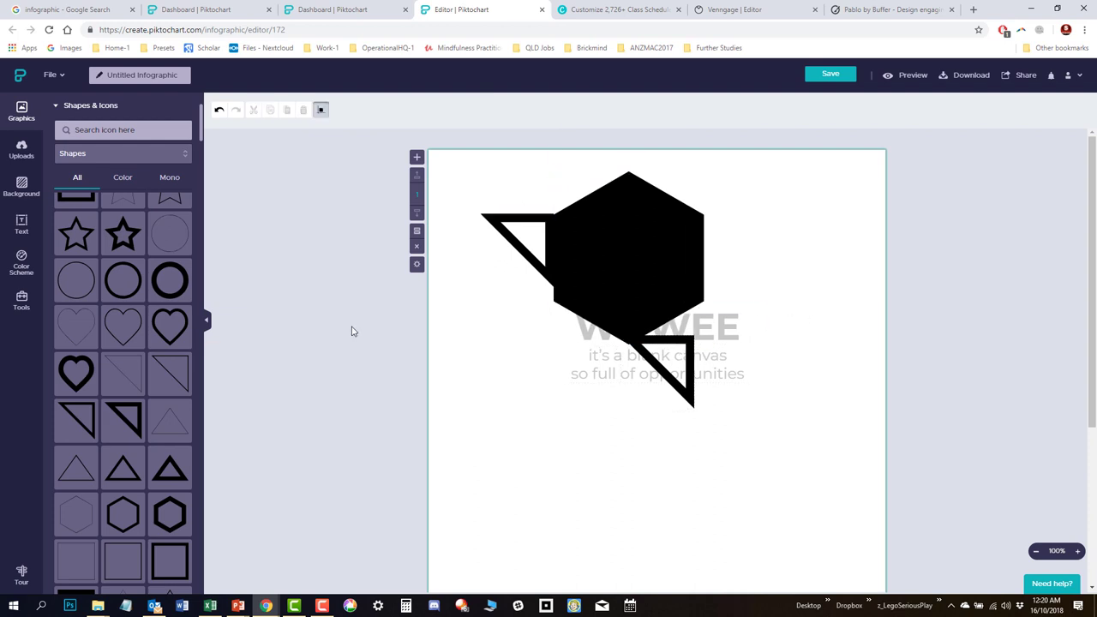
pyautogui.click(625, 257)
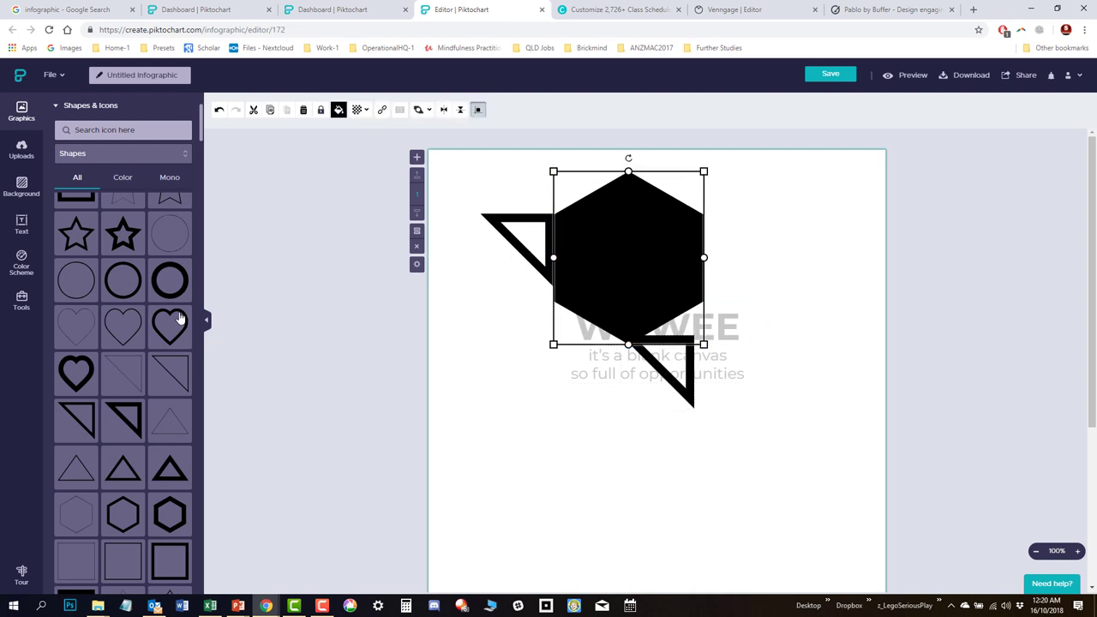
pyautogui.click(122, 178)
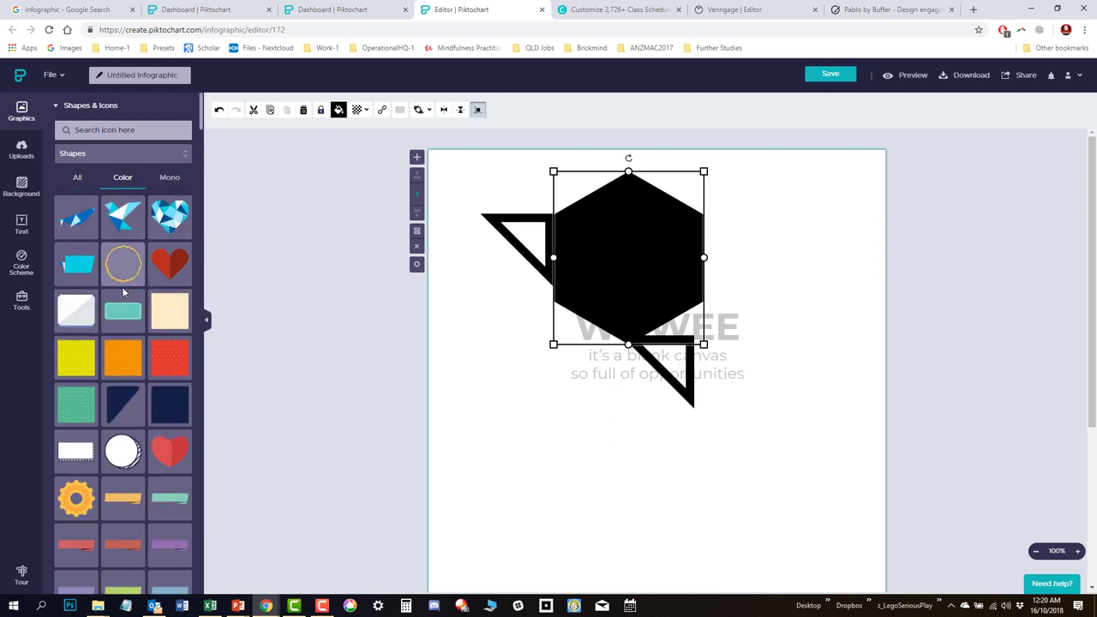
pyautogui.moveTo(75, 312); pyautogui.dragTo(662, 242)
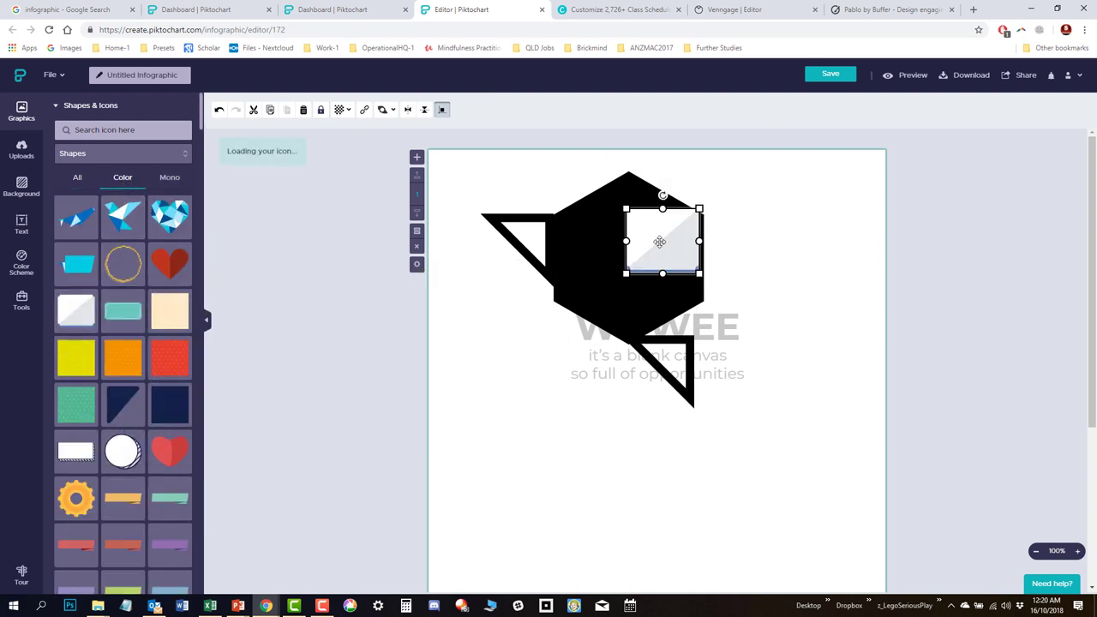
pyautogui.moveTo(617, 274); pyautogui.dragTo(577, 309)
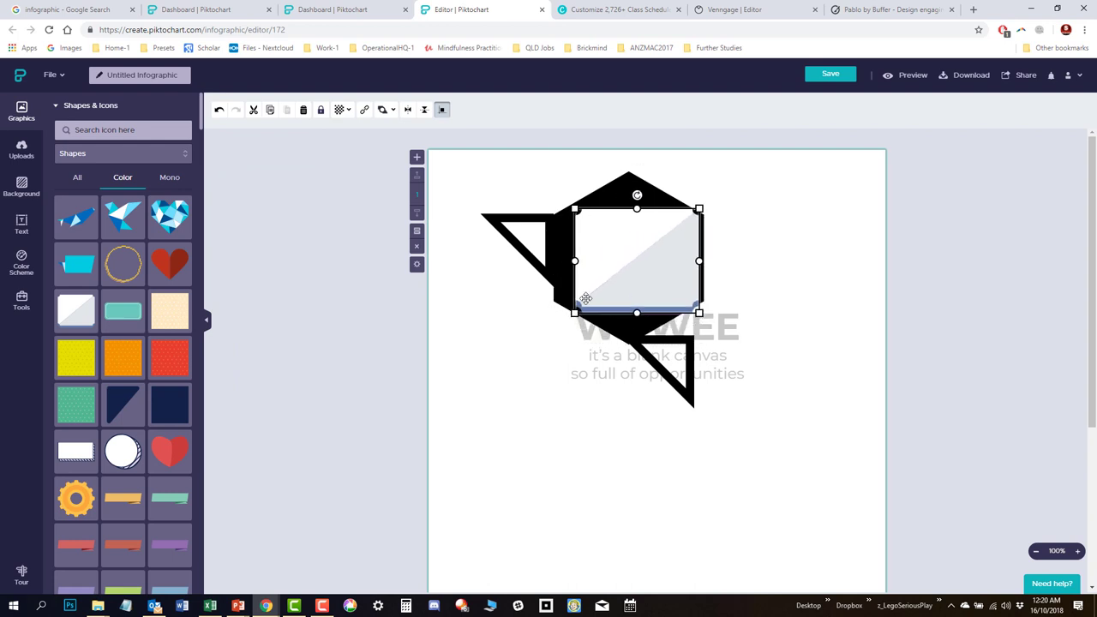
pyautogui.click(778, 275)
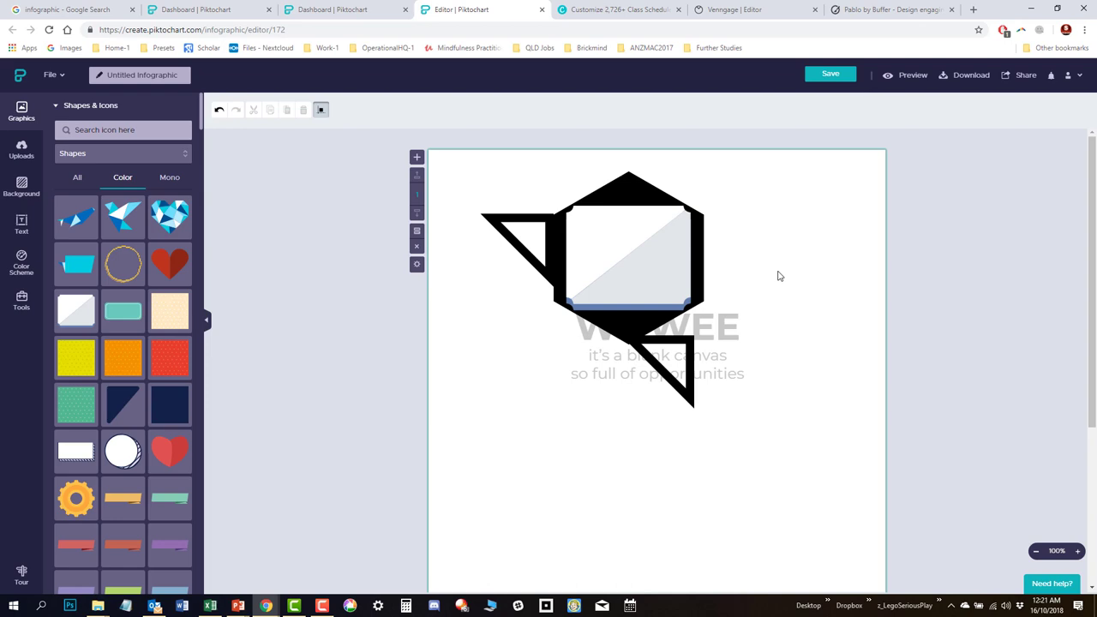
pyautogui.click(67, 7)
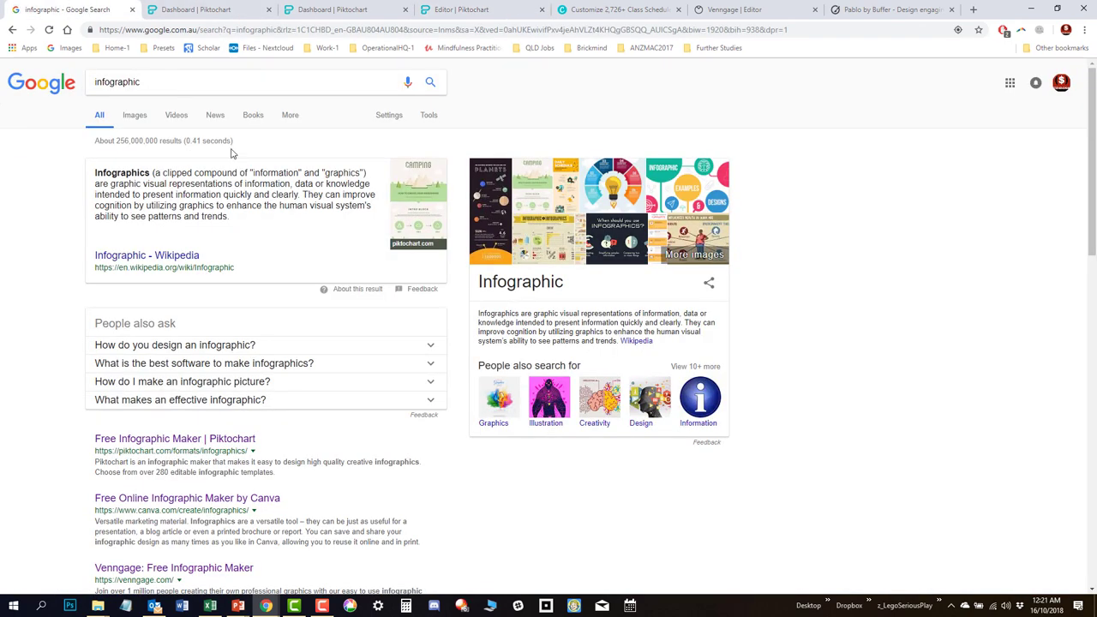
pyautogui.scroll(-3, 240, 171)
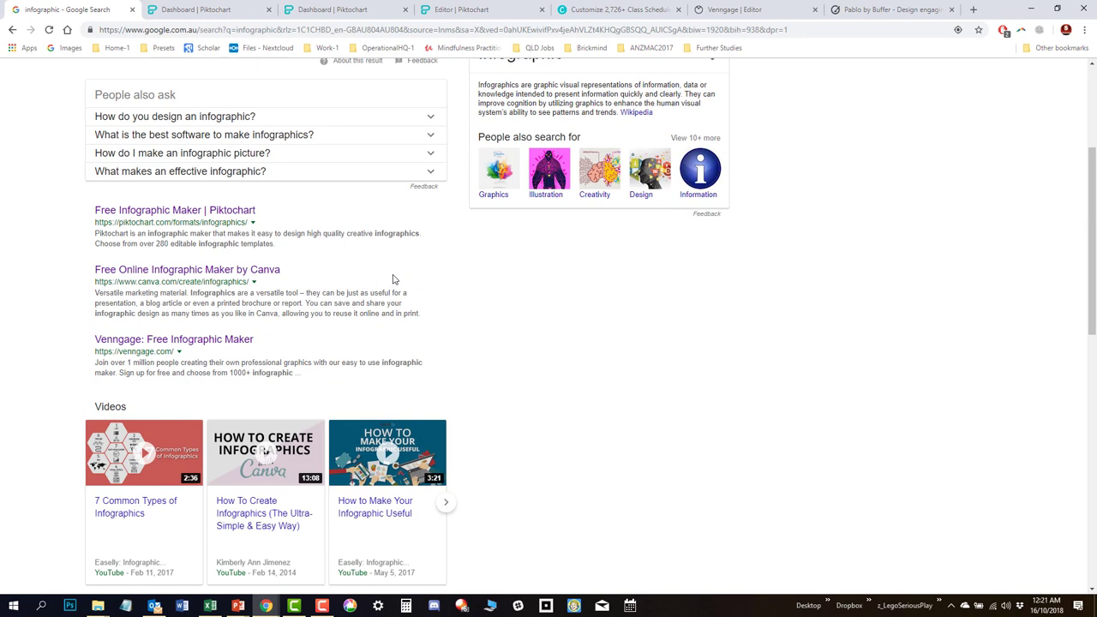
pyautogui.scroll(-2, 394, 279)
pyautogui.scroll(3, 394, 279)
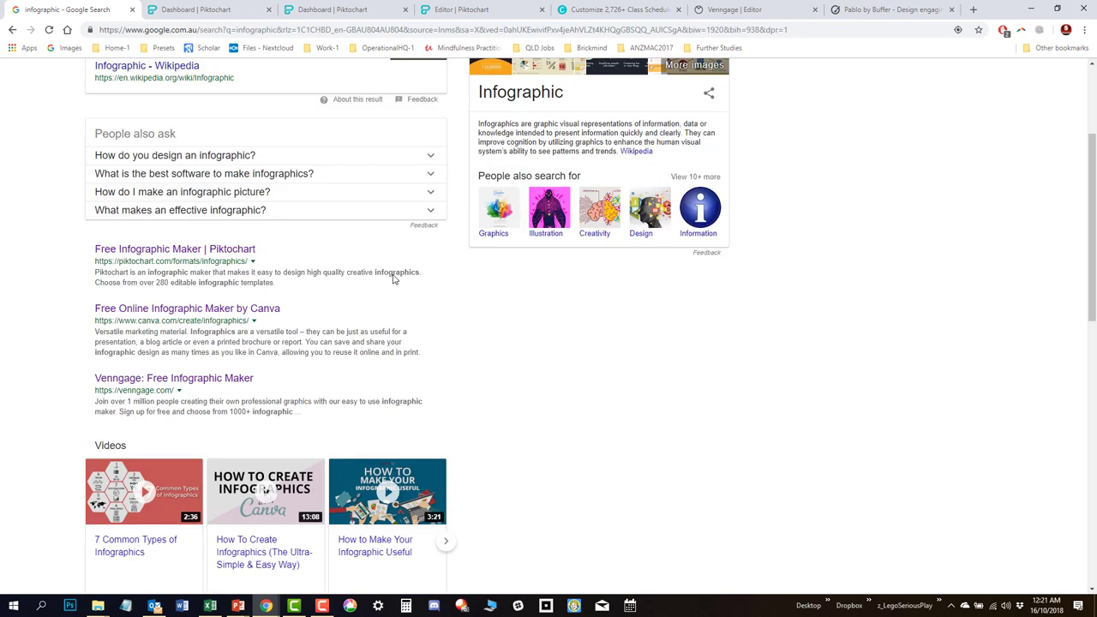